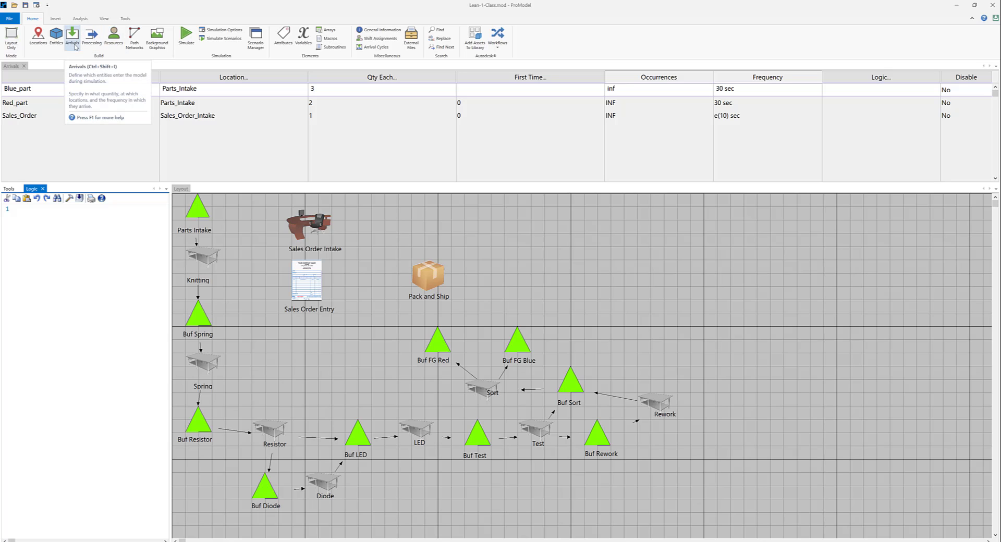
Add a process record for the Sales_Order entity at the Sales_Order_Intake location.
{"action": "left_click", "coordinate": [91, 38]}
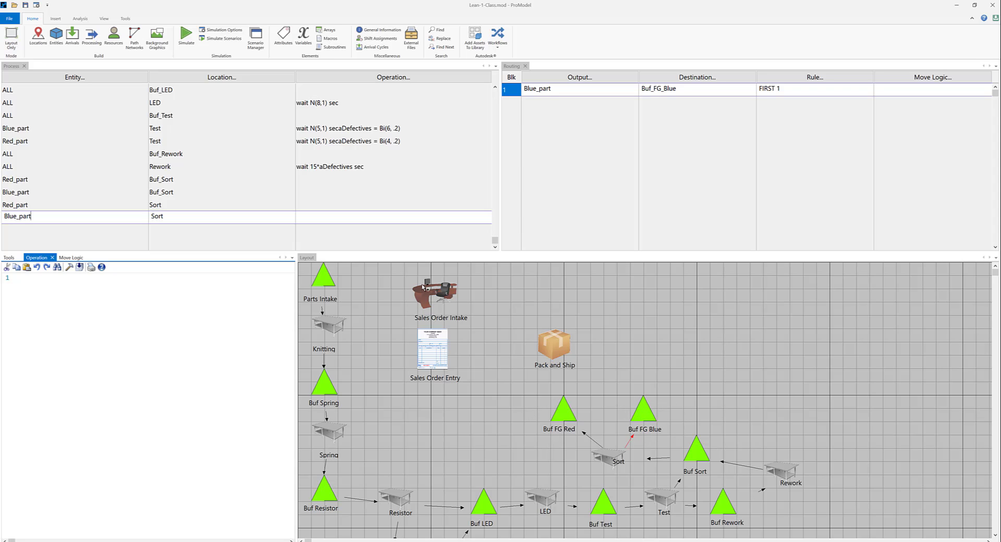
{"action": "left_click", "coordinate": [56, 229]}
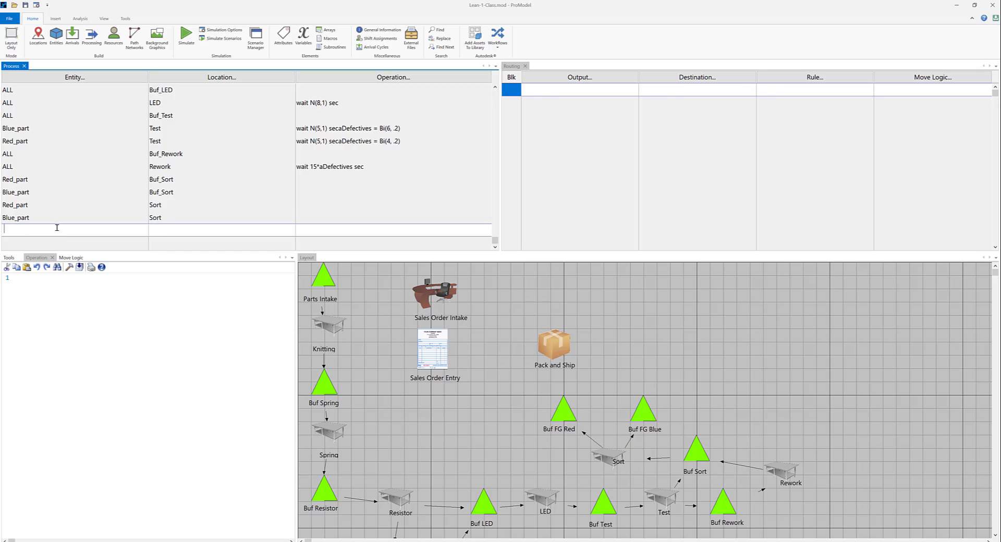
{"action": "left_click", "coordinate": [82, 79]}
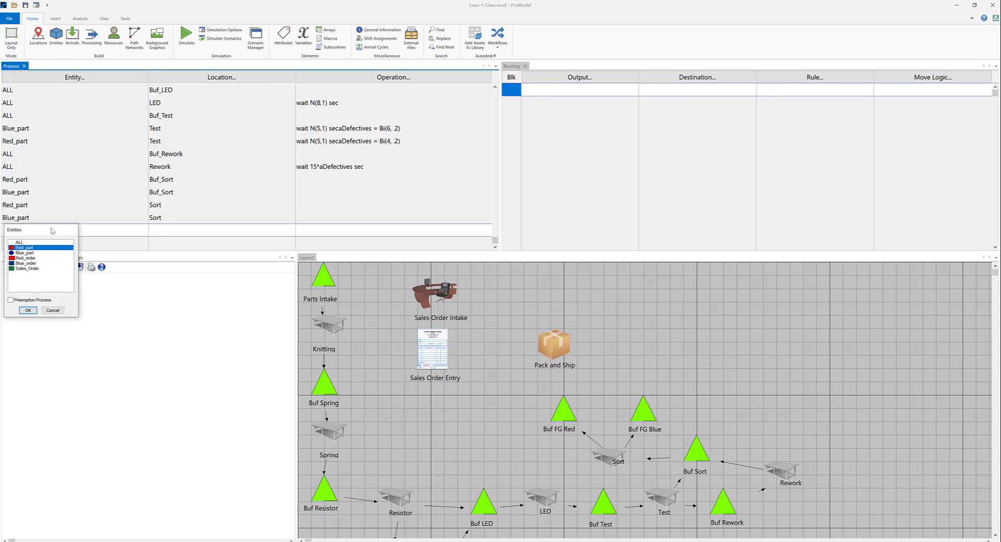
{"action": "left_click", "coordinate": [36, 269]}
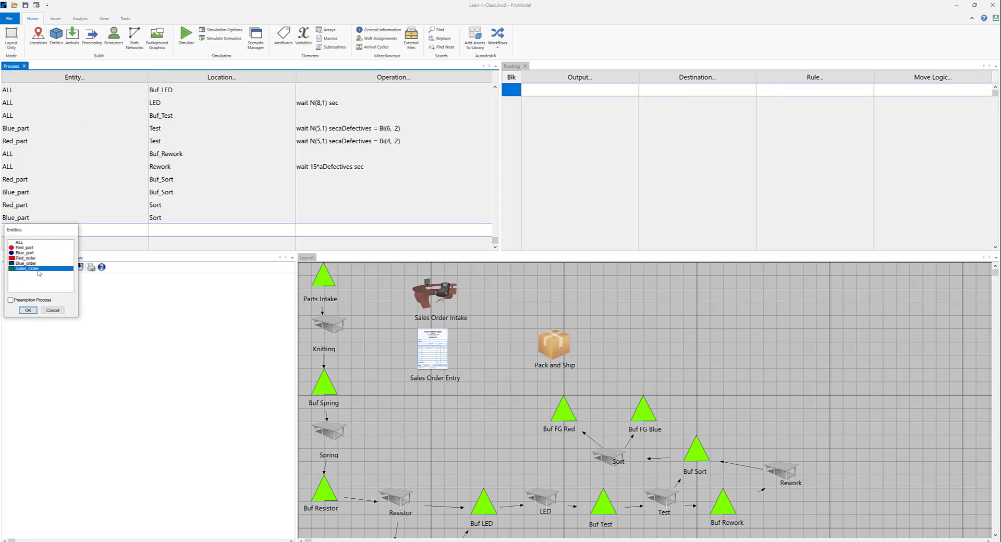
{"action": "left_click", "coordinate": [28, 310]}
{"action": "left_click", "coordinate": [221, 77]}
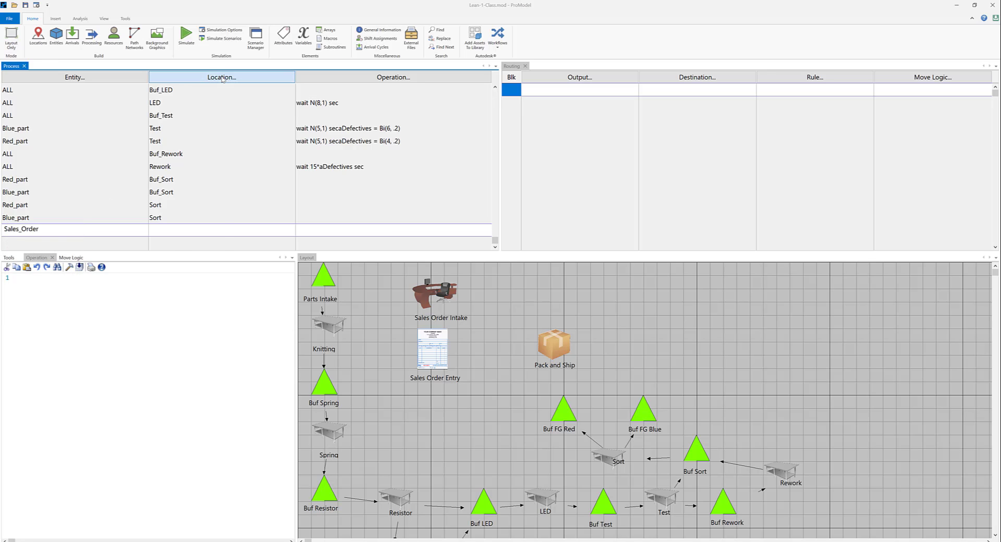
{"action": "scroll", "coordinate": [191, 261], "scroll_direction": "down", "scroll_amount": 4}
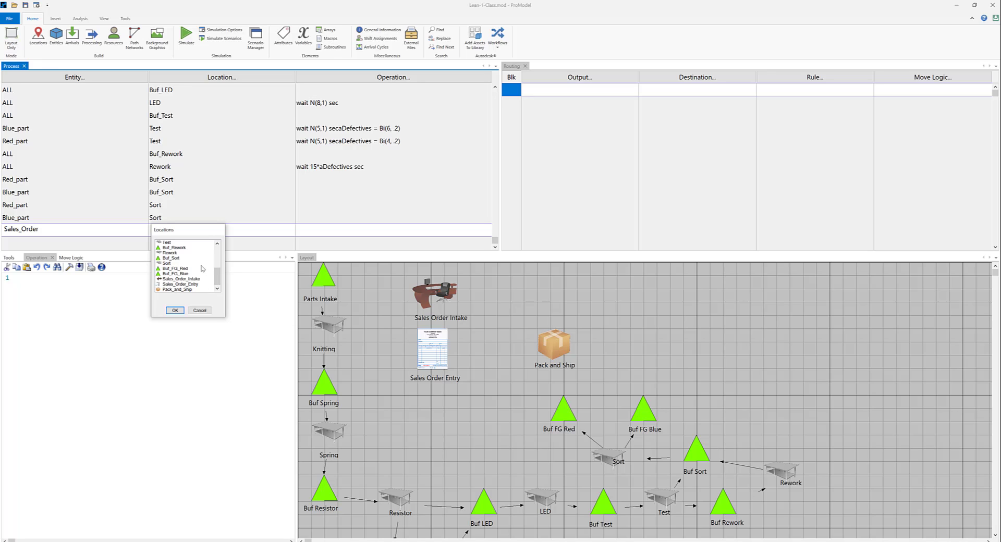
{"action": "left_click", "coordinate": [201, 279]}
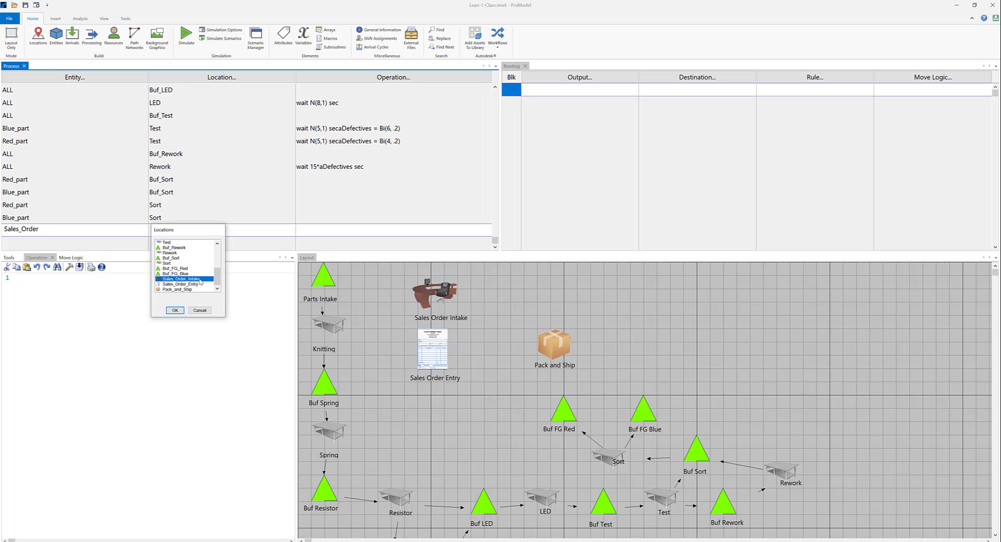
{"action": "left_click", "coordinate": [177, 311]}
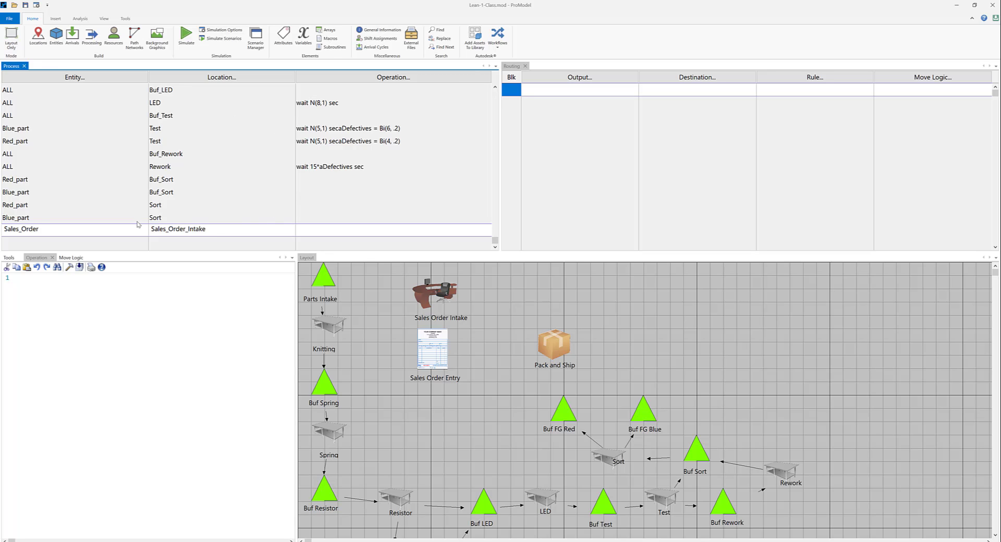
Route the Sales_Order process at Sales_Order_Intake to output Blue_order with Sales_Order_Entry as destination.
{"action": "left_click", "coordinate": [568, 79]}
{"action": "left_click", "coordinate": [568, 78]}
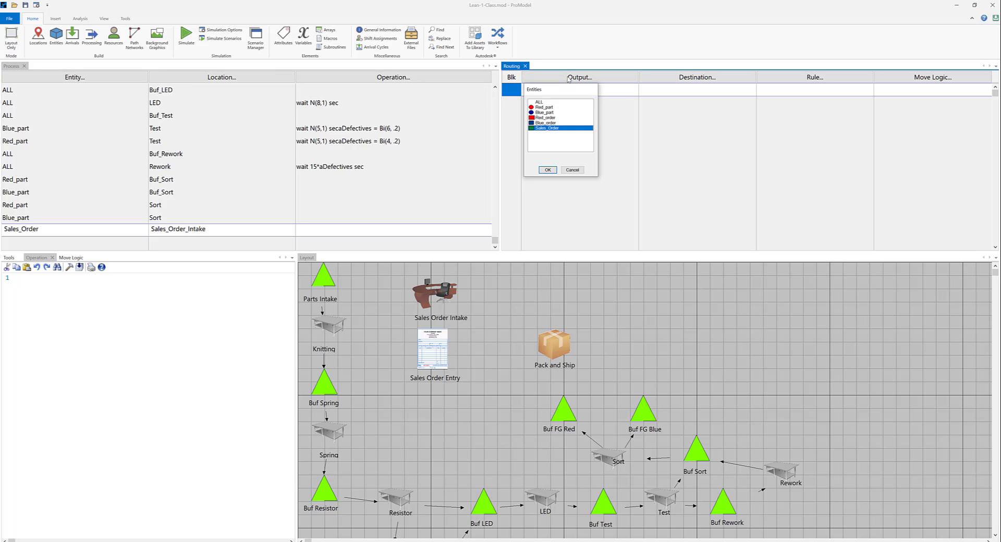
{"action": "left_click", "coordinate": [557, 118]}
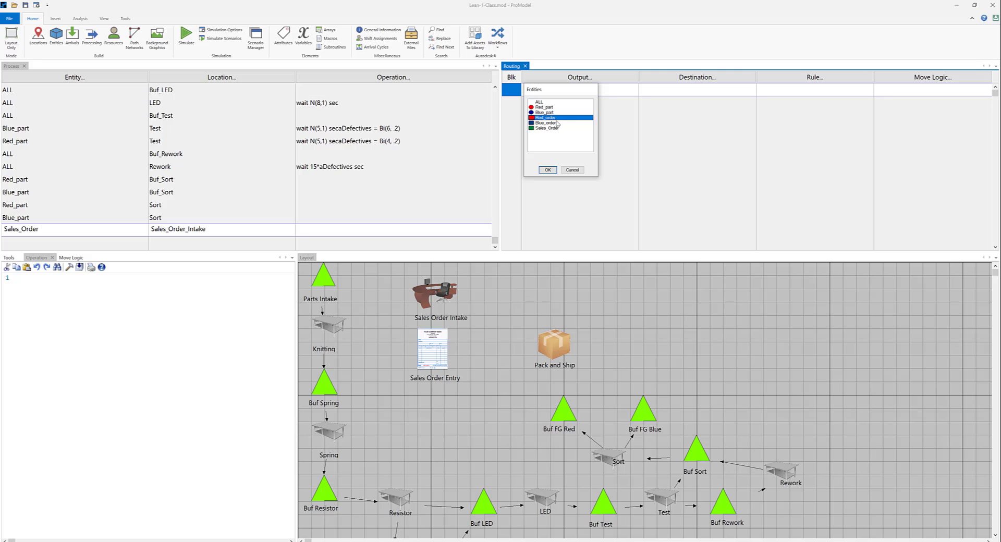
{"action": "left_click", "coordinate": [555, 123]}
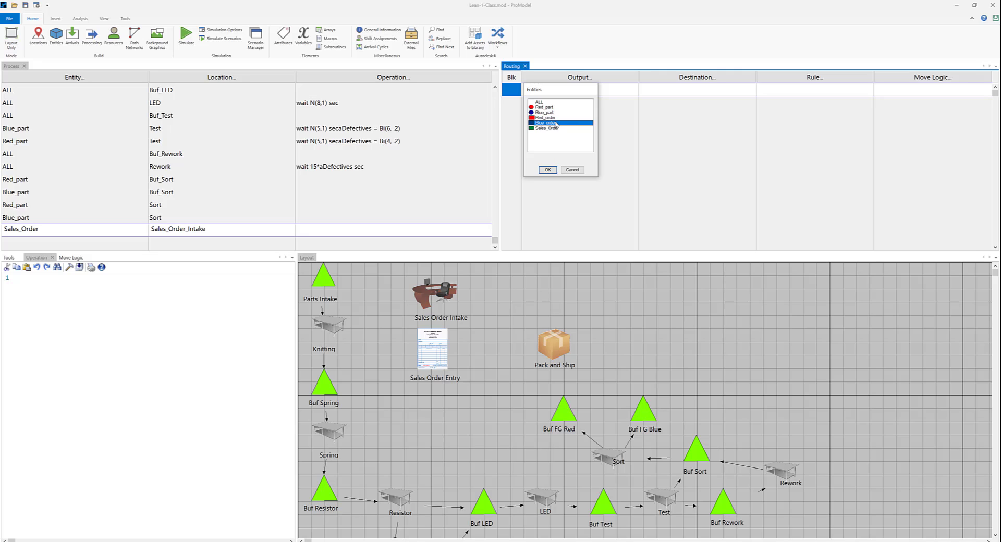
{"action": "left_click", "coordinate": [547, 170]}
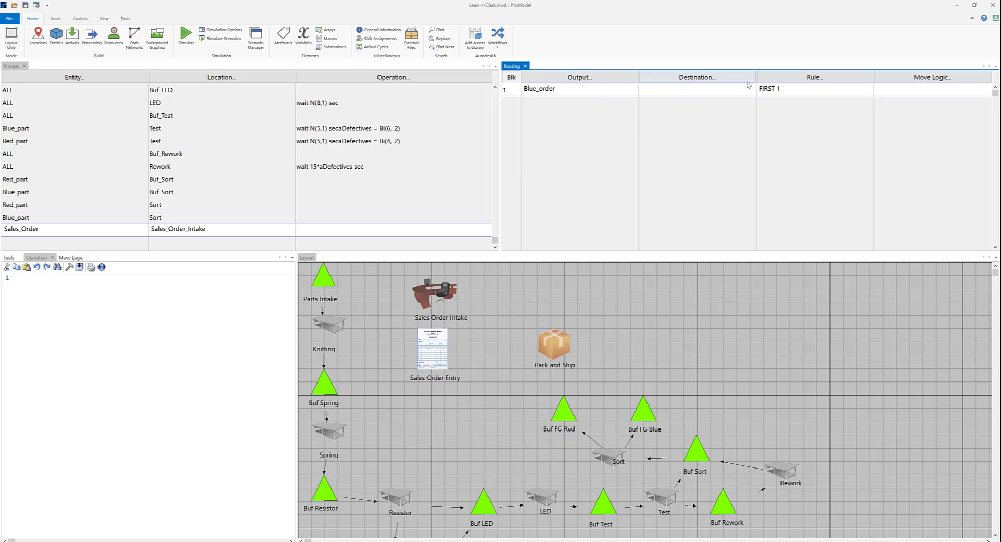
{"action": "left_click", "coordinate": [702, 77]}
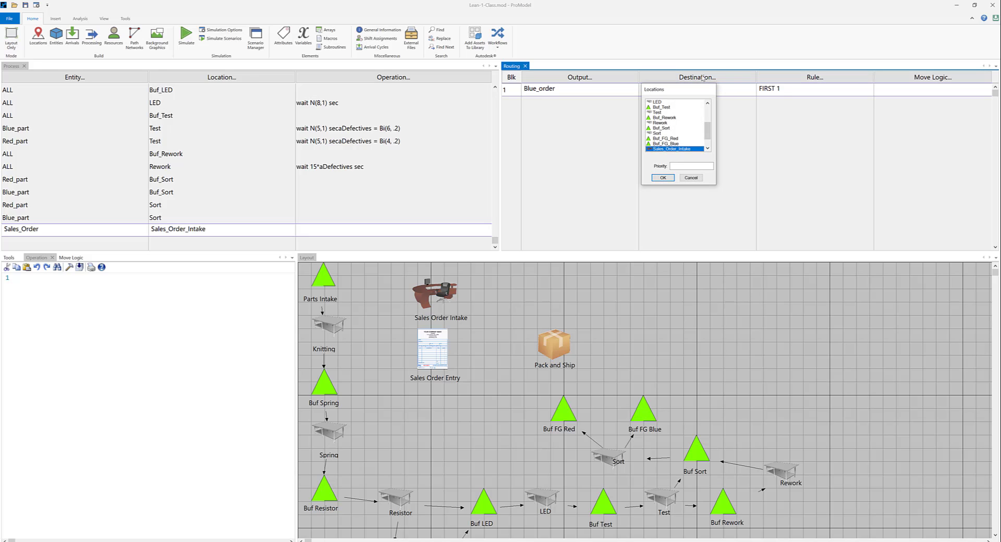
{"action": "scroll", "coordinate": [693, 144], "scroll_direction": "down", "scroll_amount": 2}
{"action": "left_click", "coordinate": [683, 140]}
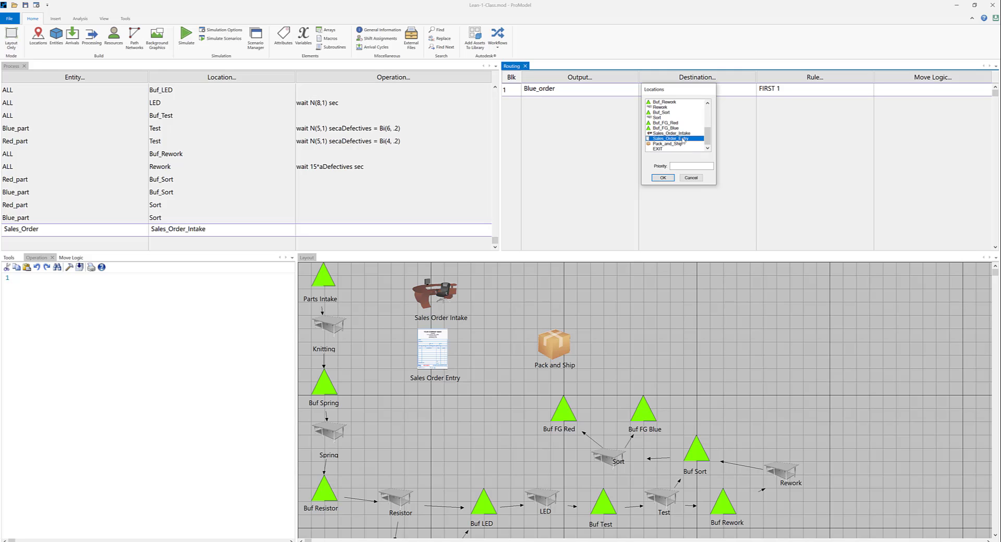
{"action": "left_click", "coordinate": [664, 178]}
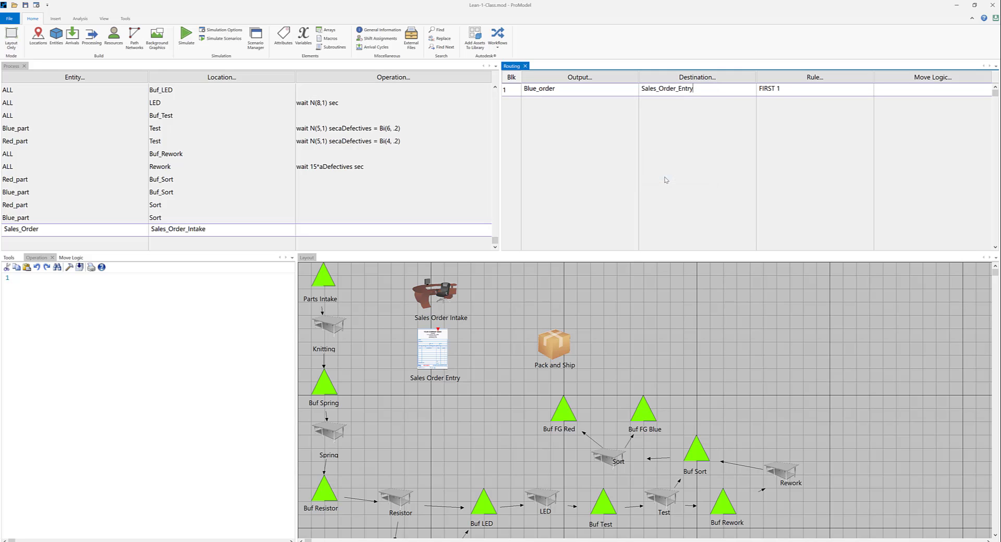
Set the Blue_order routing rule to a probability of .6.
{"action": "left_click", "coordinate": [801, 78]}
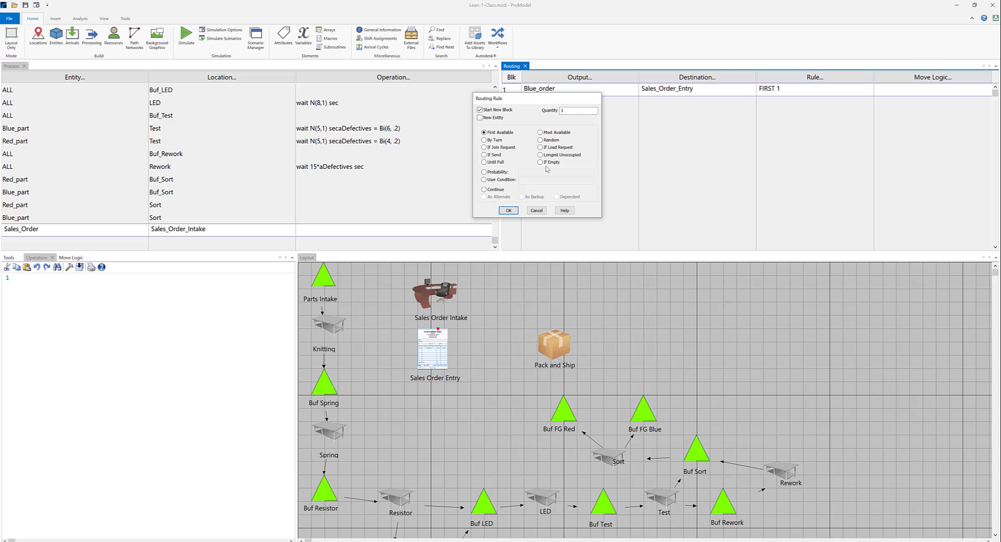
{"action": "left_click", "coordinate": [495, 173]}
{"action": "left_click", "coordinate": [510, 211]}
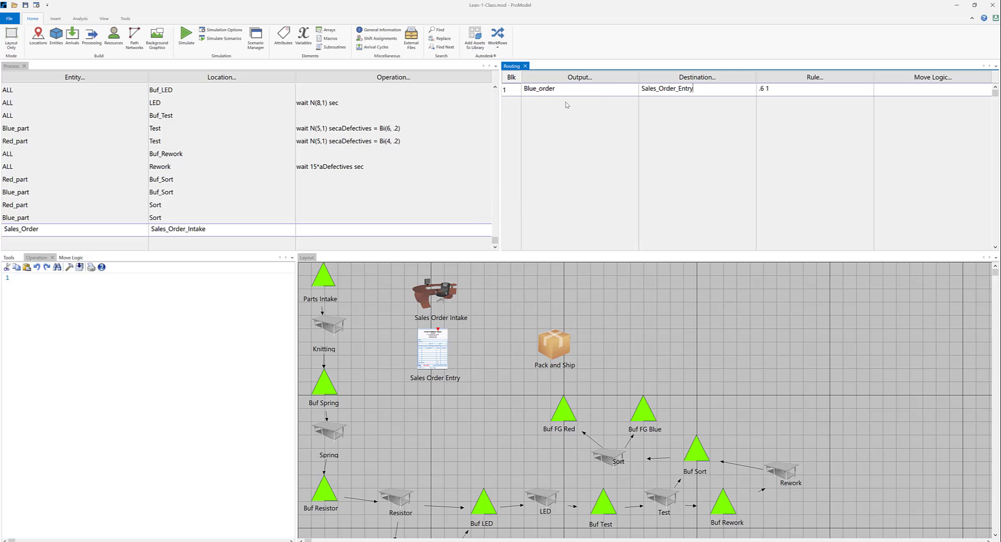
Add a second routing line that outputs Red_order to Sales_Order_Entry.
{"action": "left_click", "coordinate": [567, 105]}
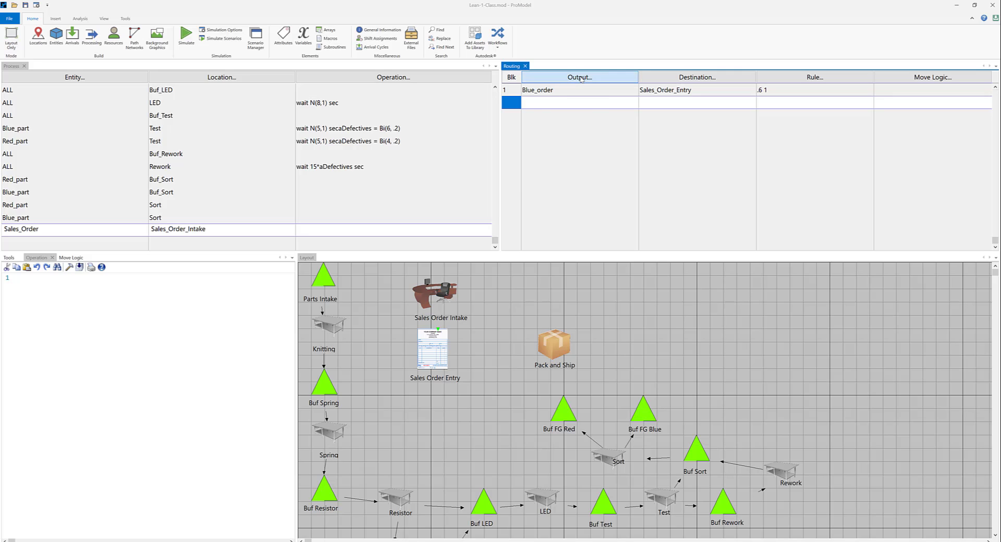
{"action": "left_click", "coordinate": [580, 78]}
{"action": "left_click", "coordinate": [560, 130]}
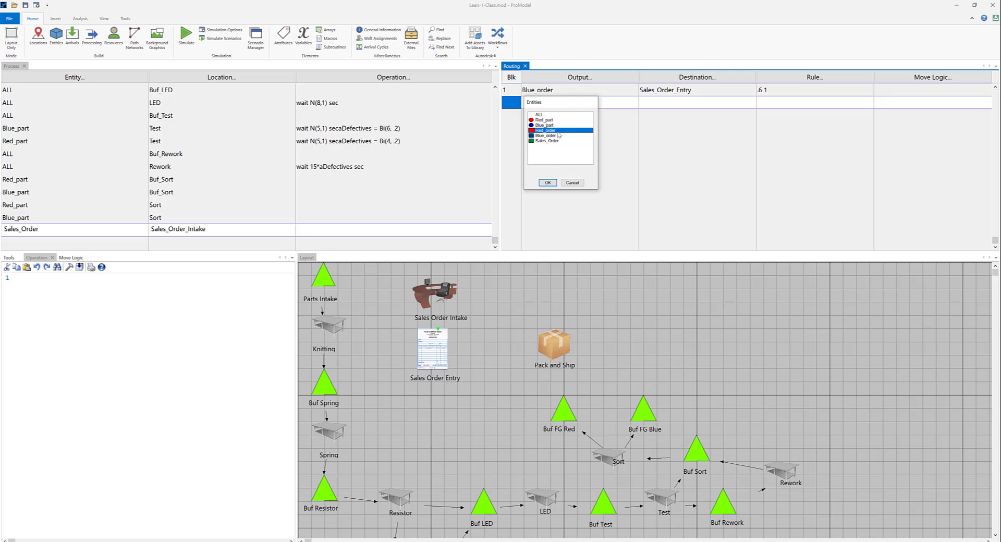
{"action": "left_click", "coordinate": [548, 184]}
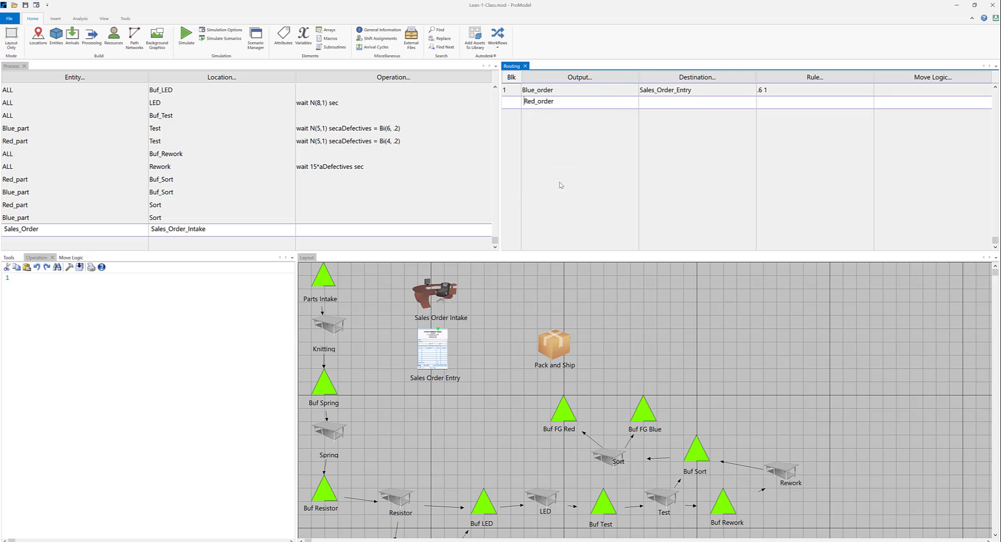
{"action": "left_click", "coordinate": [706, 79]}
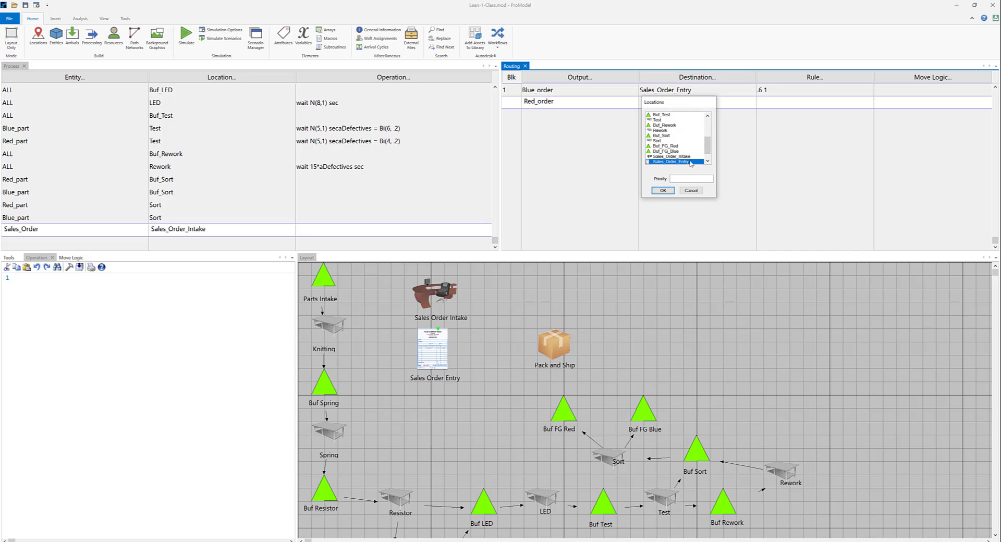
{"action": "left_click", "coordinate": [663, 190]}
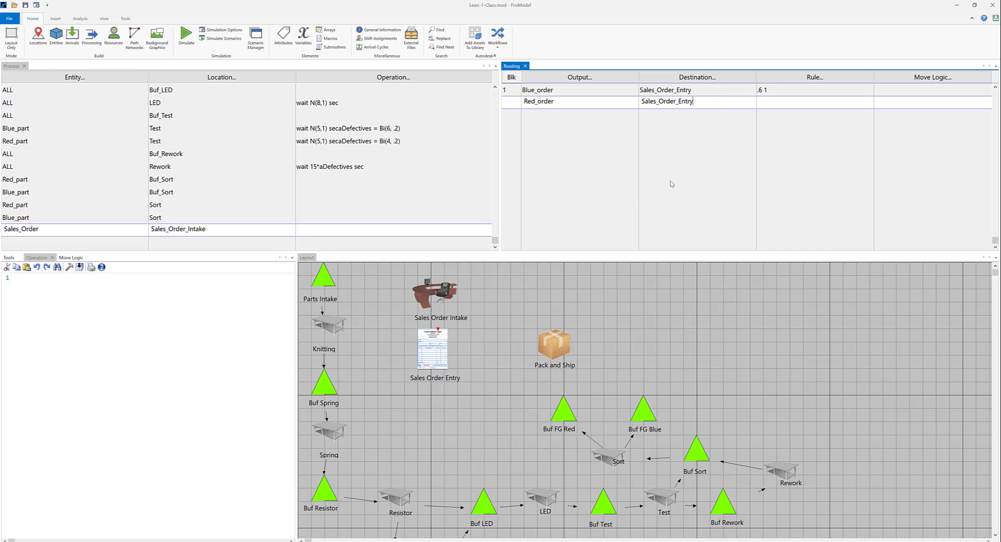
Set the Red_order routing rule to a probability of .4.
{"action": "left_click", "coordinate": [804, 77]}
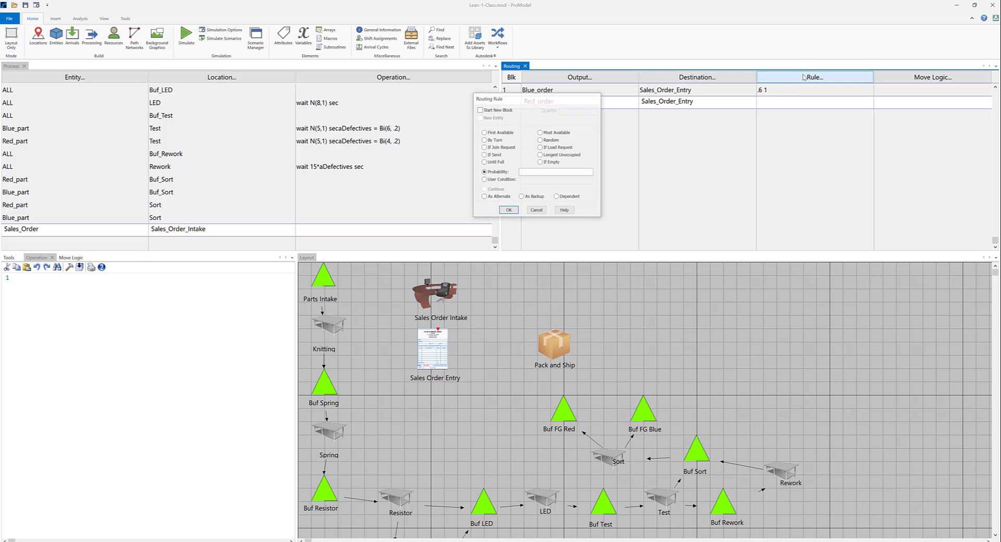
{"action": "left_click", "coordinate": [529, 172]}
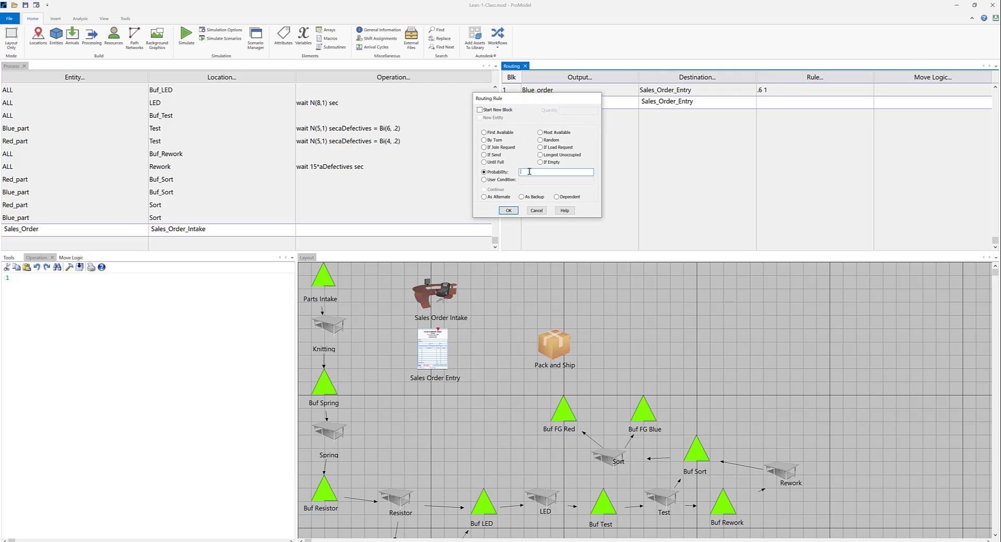
{"action": "left_click", "coordinate": [514, 210]}
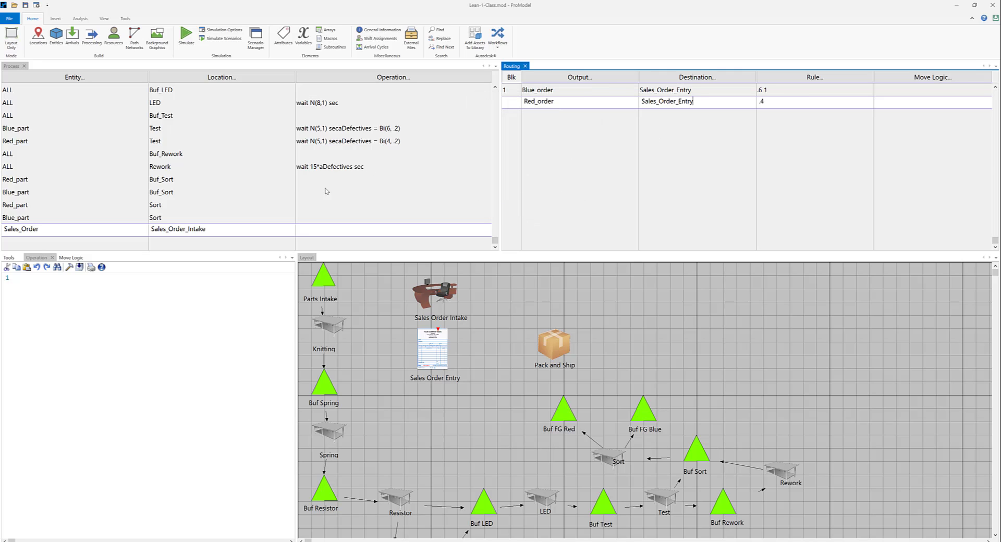
Add a process record for ALL entities at the Sales_Order_Entry location.
{"action": "left_click", "coordinate": [132, 245]}
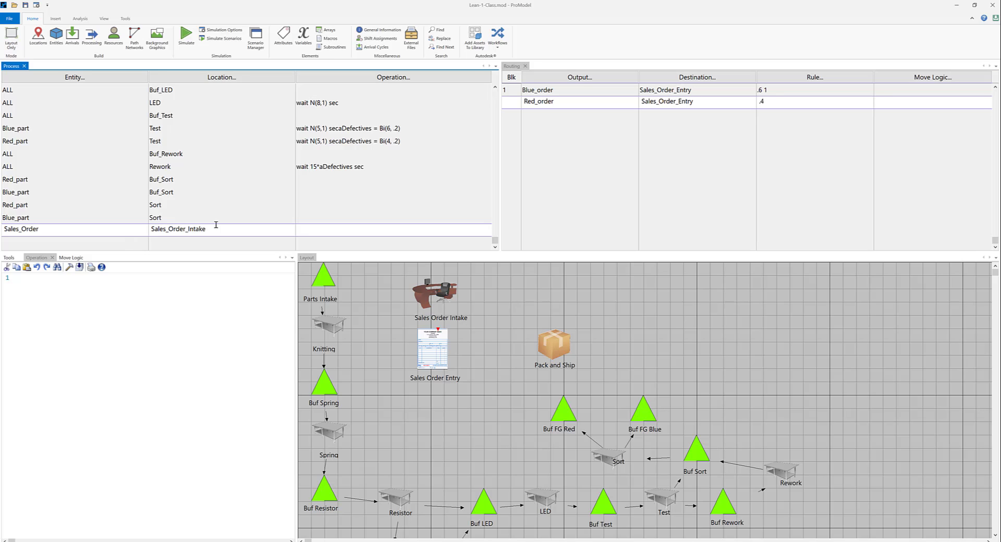
{"action": "key", "text": "Return"}
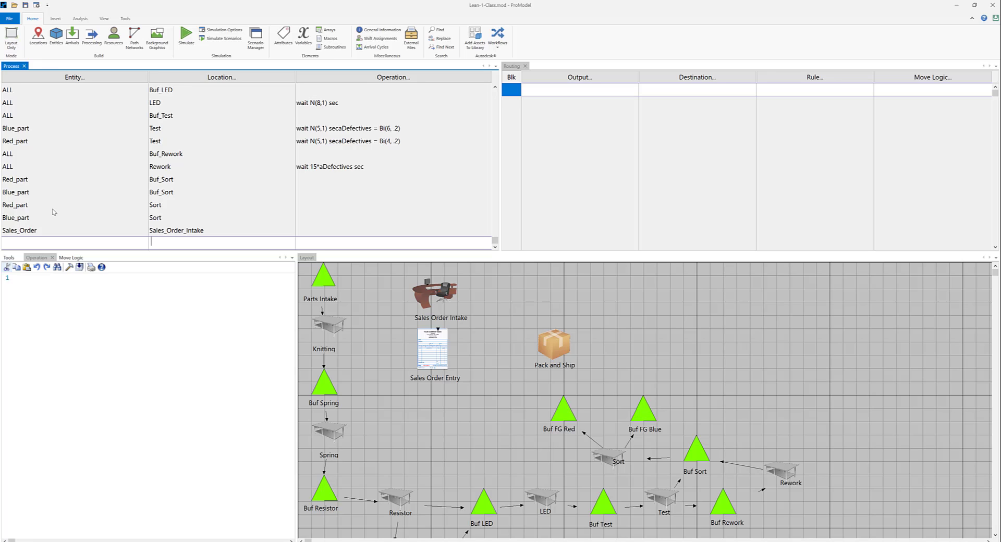
{"action": "left_click", "coordinate": [73, 77]}
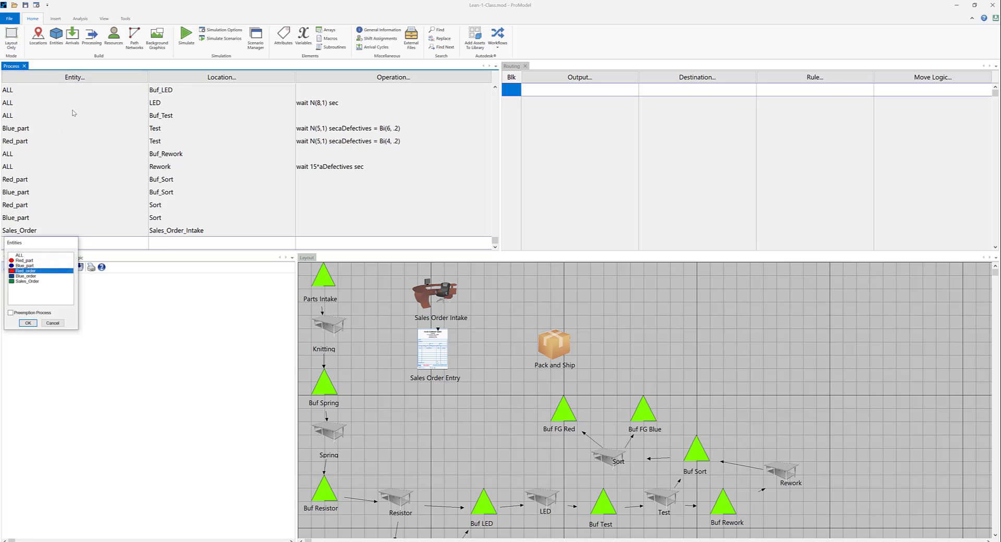
{"action": "left_click", "coordinate": [23, 256]}
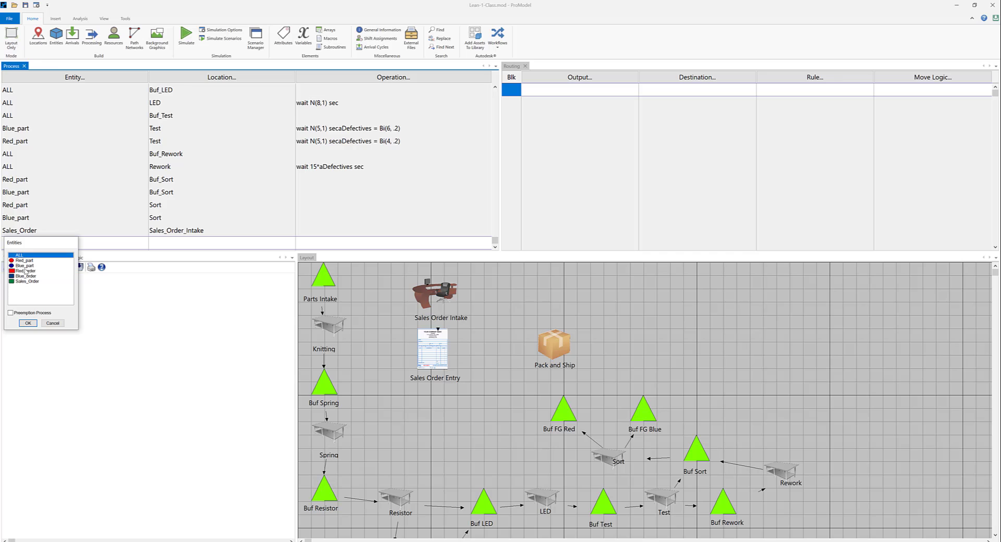
{"action": "left_click", "coordinate": [31, 323]}
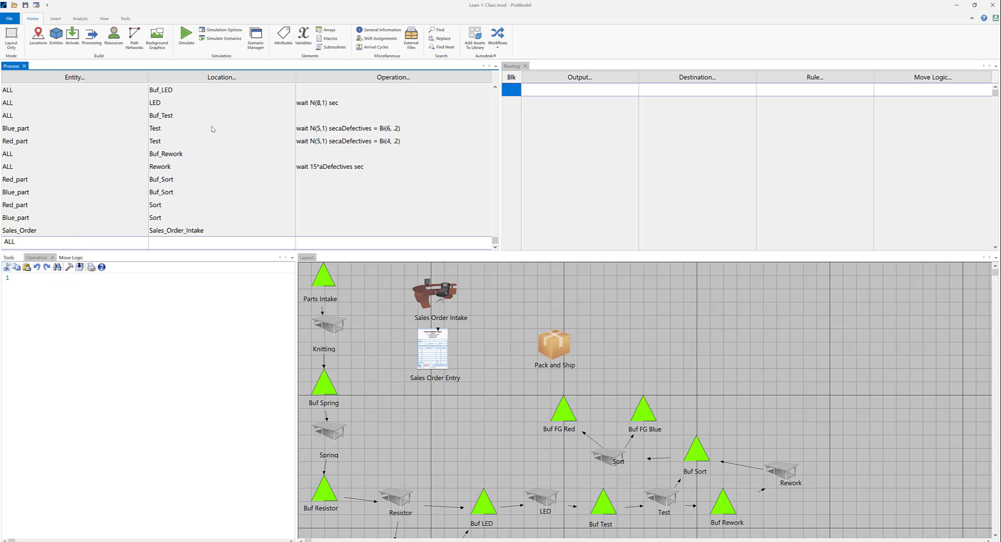
{"action": "left_click", "coordinate": [222, 77]}
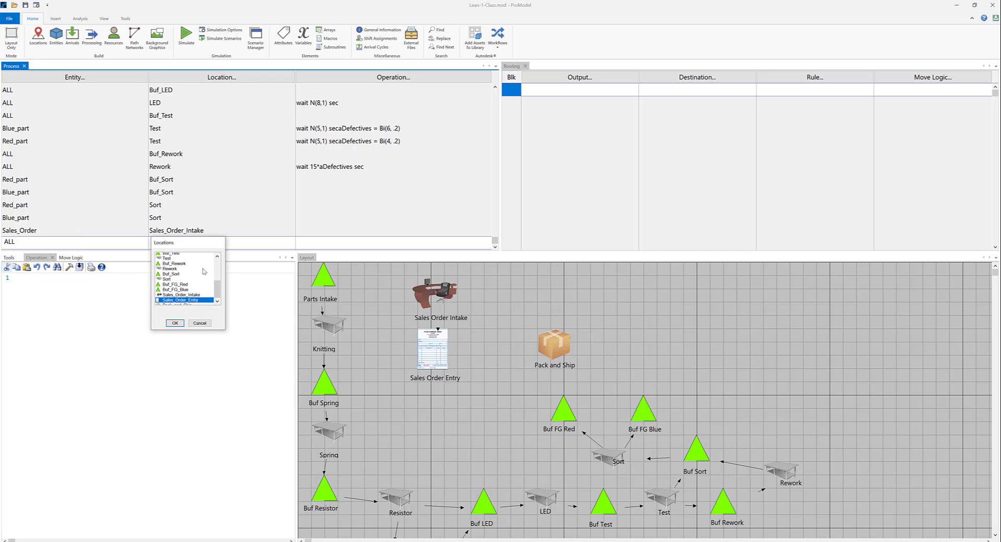
{"action": "left_click", "coordinate": [177, 323]}
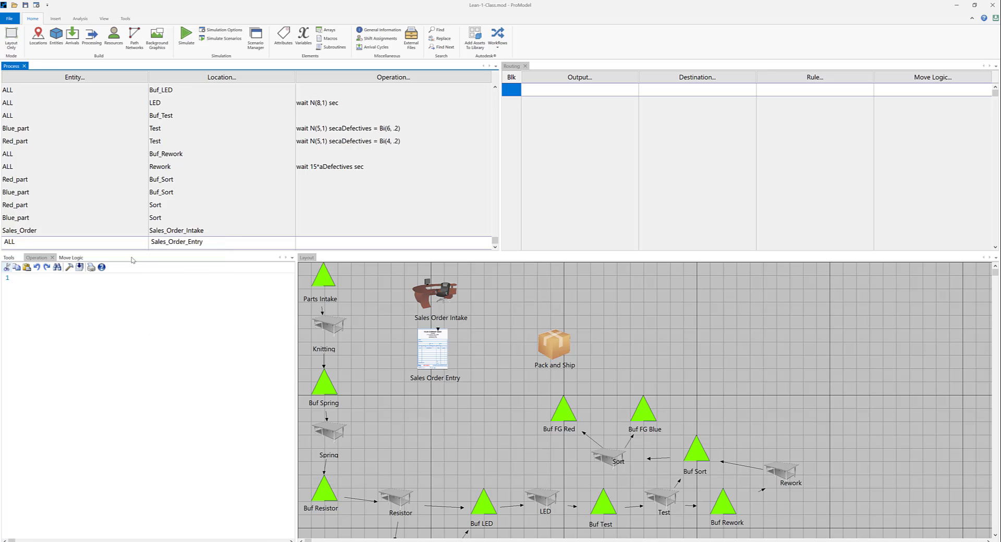
Enter the operation logic "Wait N(8,2) sec" for ALL entities at Sales_Order_Entry.
{"action": "left_click", "coordinate": [318, 244]}
{"action": "type", "text": "Wait N(8,2) sec"}
Add a routing line for Sales_Order_Entry that outputs ALL with the If Join Request rule and a quantity of 1.
{"action": "left_click", "coordinate": [603, 78]}
{"action": "left_click", "coordinate": [603, 78]}
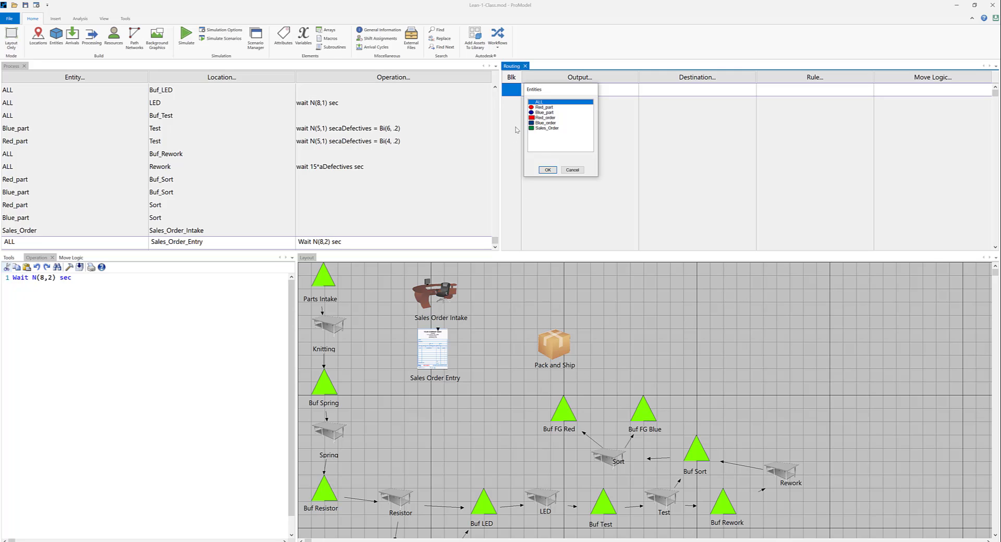
{"action": "left_click", "coordinate": [548, 170]}
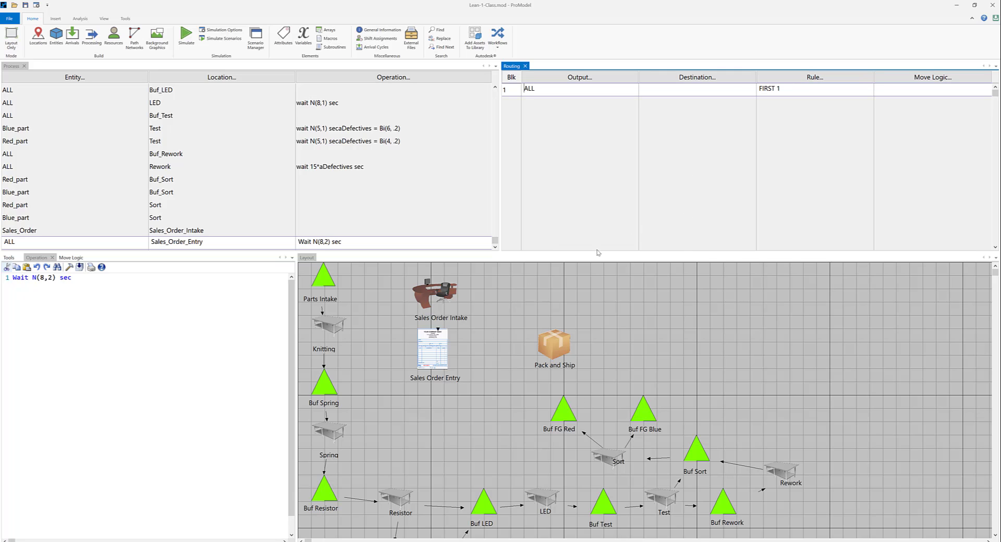
{"action": "left_click", "coordinate": [794, 82]}
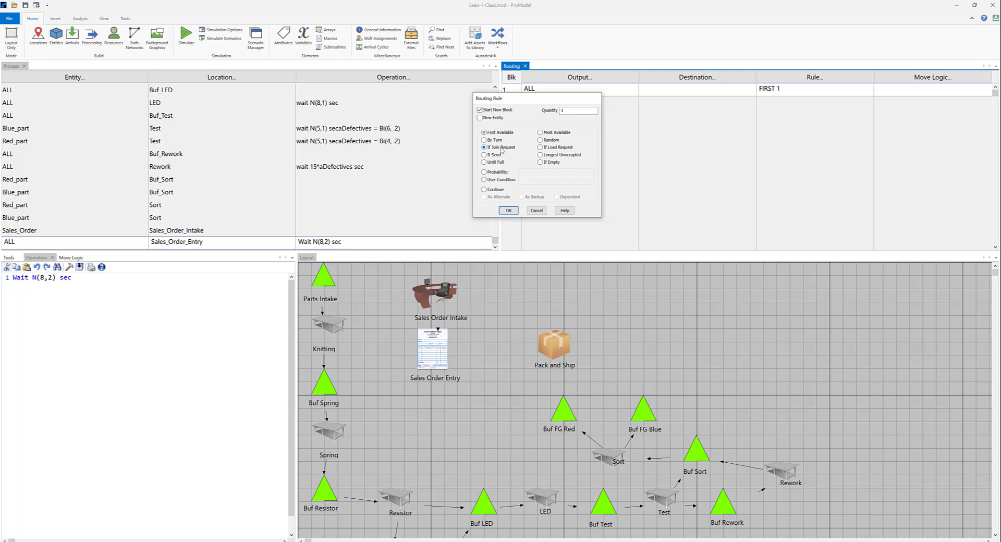
{"action": "left_click", "coordinate": [508, 210]}
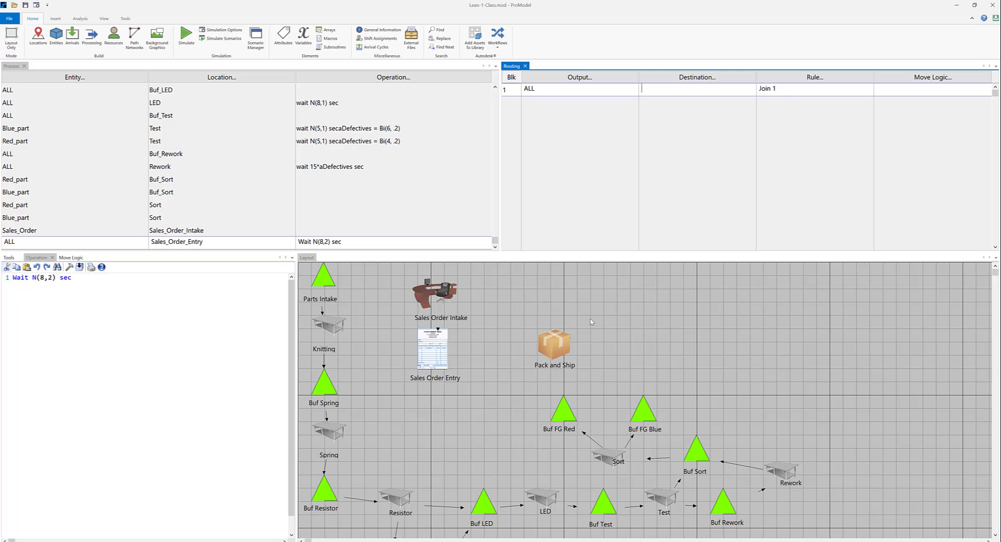
{"action": "left_click", "coordinate": [802, 77]}
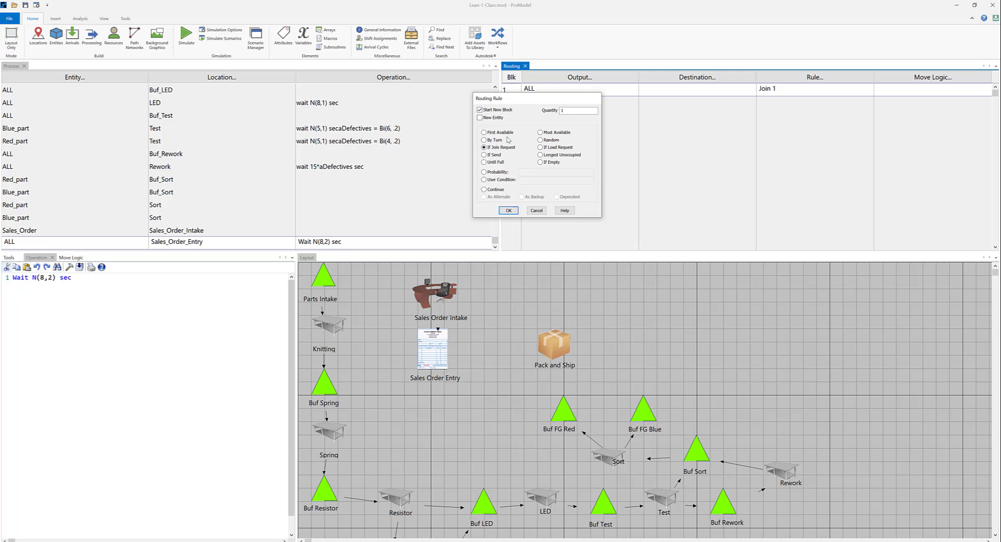
{"action": "left_click", "coordinate": [512, 211]}
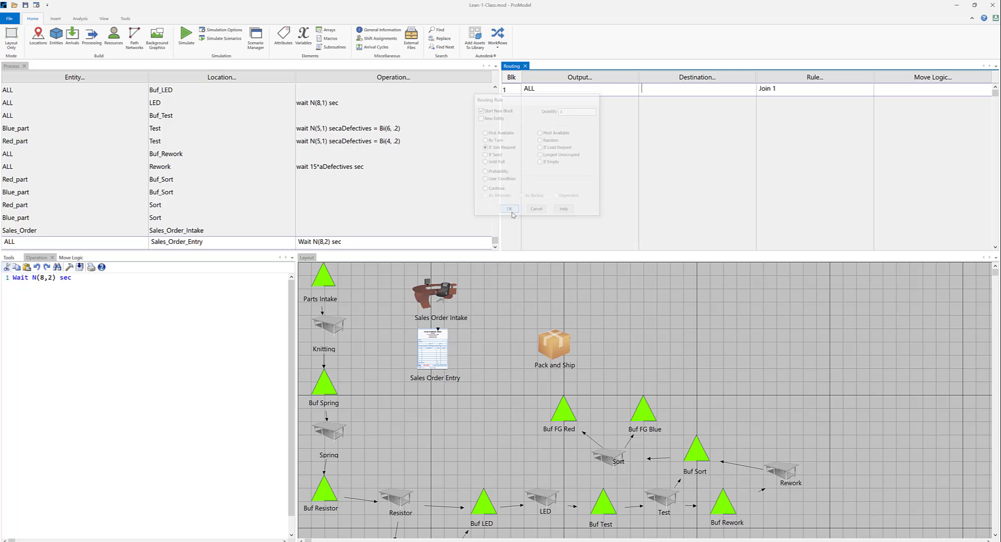
Set Pack_and_Ship as the routing destination for ALL from Sales_Order_Entry and start a new blank process record below it.
{"action": "left_click", "coordinate": [685, 78]}
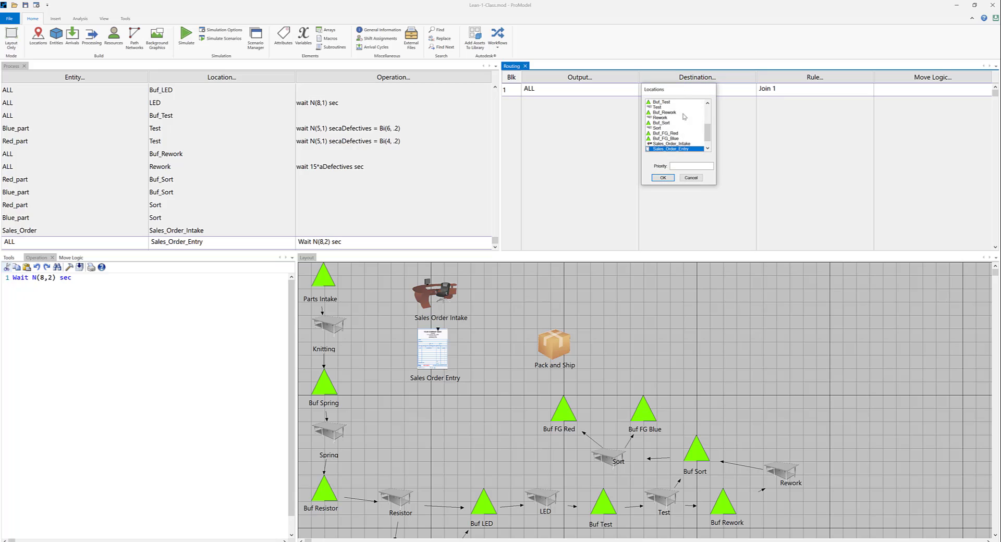
{"action": "scroll", "coordinate": [689, 142], "scroll_direction": "down", "scroll_amount": 1}
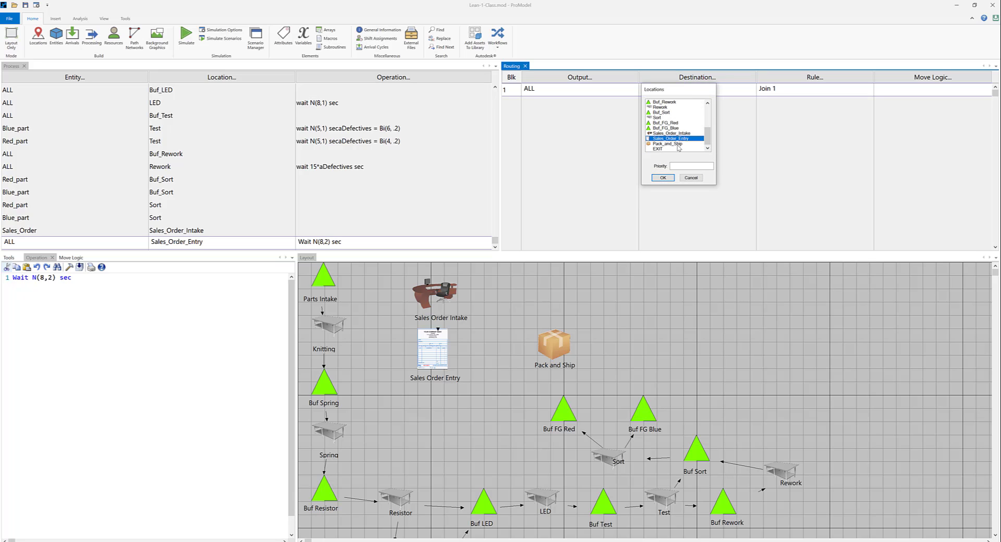
{"action": "left_click", "coordinate": [672, 143]}
{"action": "left_click", "coordinate": [663, 178]}
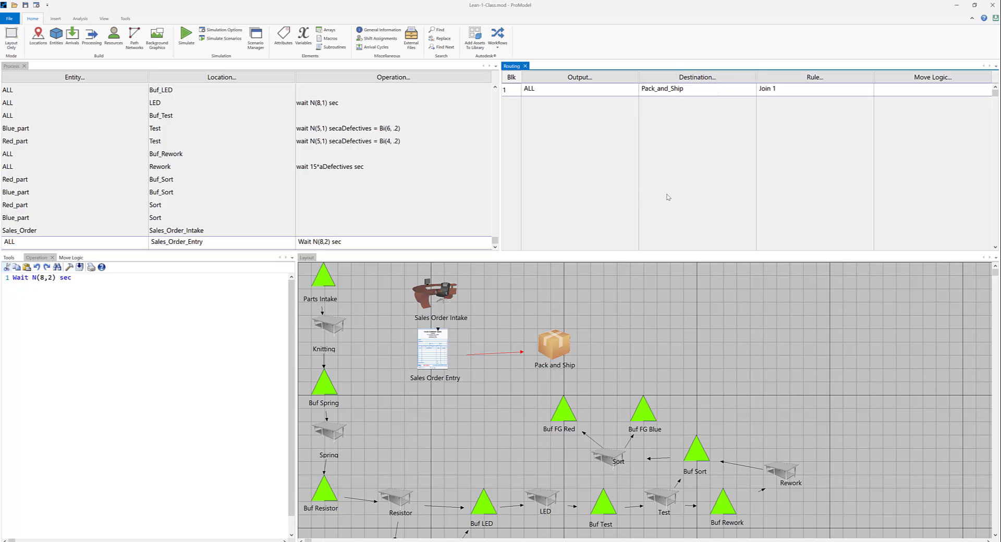
{"action": "left_click", "coordinate": [373, 242]}
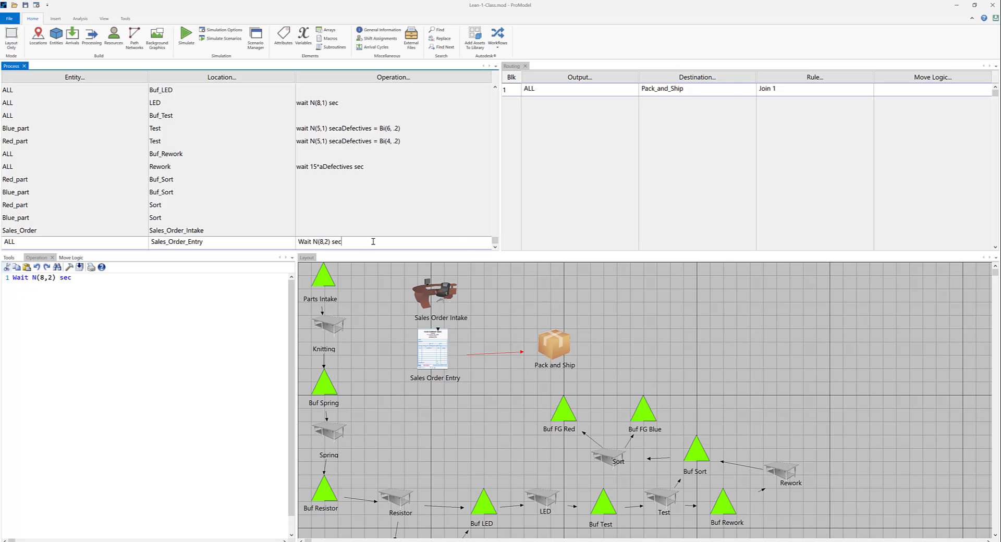
{"action": "key", "text": "Return"}
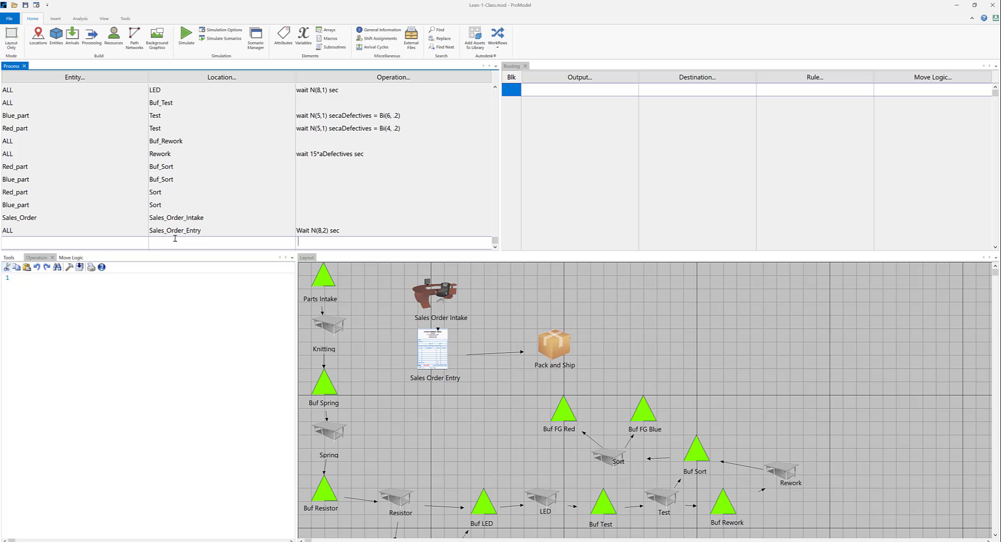
{"action": "left_click", "coordinate": [226, 79]}
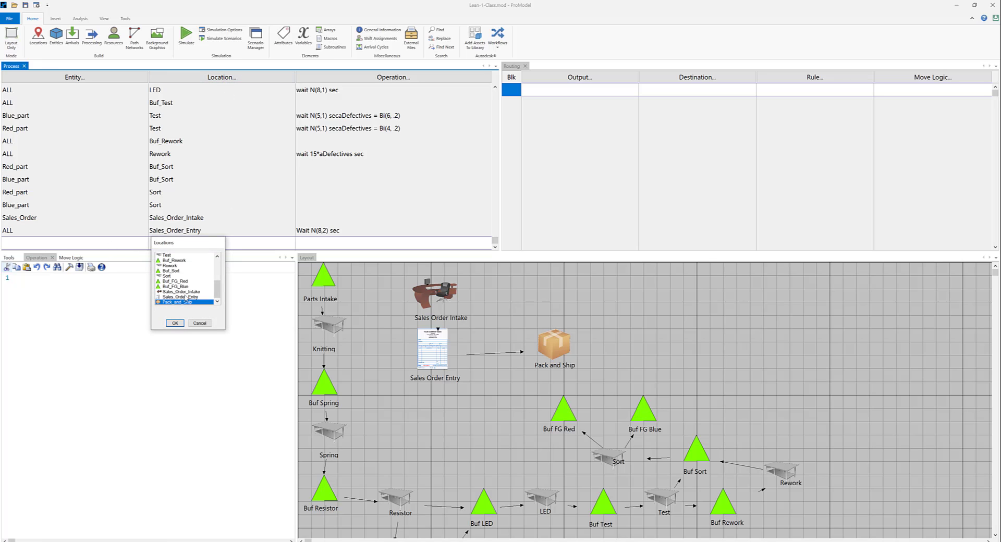
{"action": "left_click", "coordinate": [175, 323]}
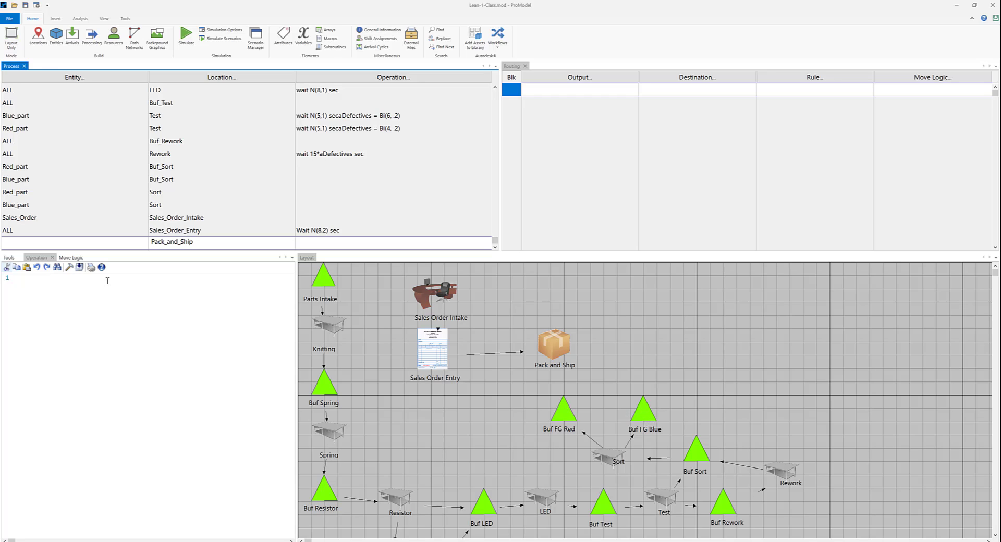
{"action": "double_click", "coordinate": [192, 241]}
{"action": "key", "text": "Delete"}
{"action": "left_click", "coordinate": [33, 206]}
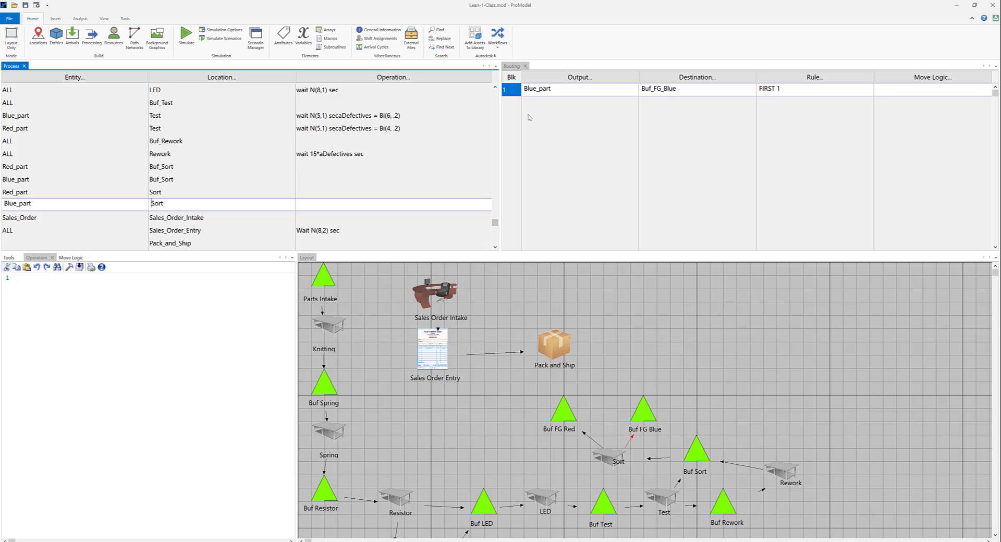
{"action": "left_click", "coordinate": [30, 192]}
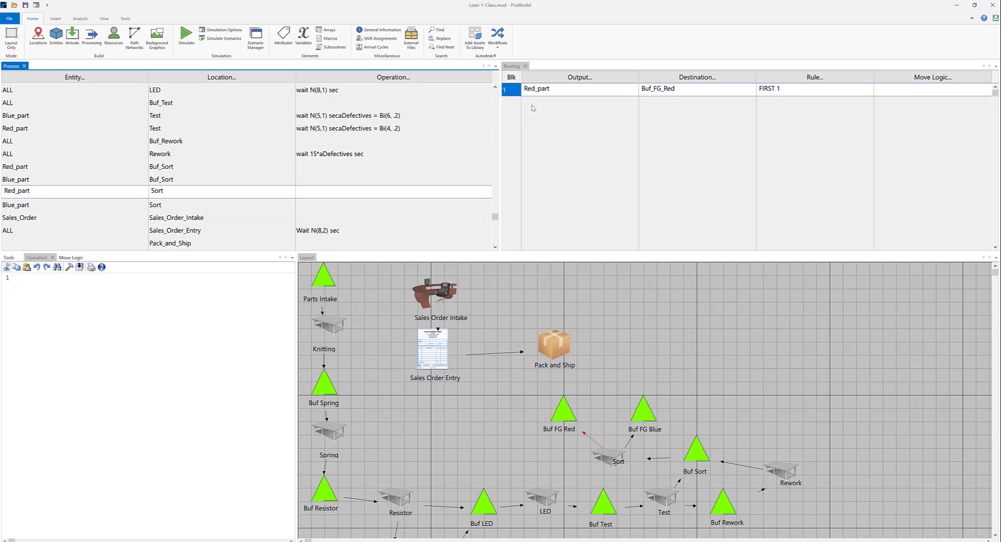
{"action": "left_click", "coordinate": [177, 218]}
{"action": "left_click", "coordinate": [180, 243]}
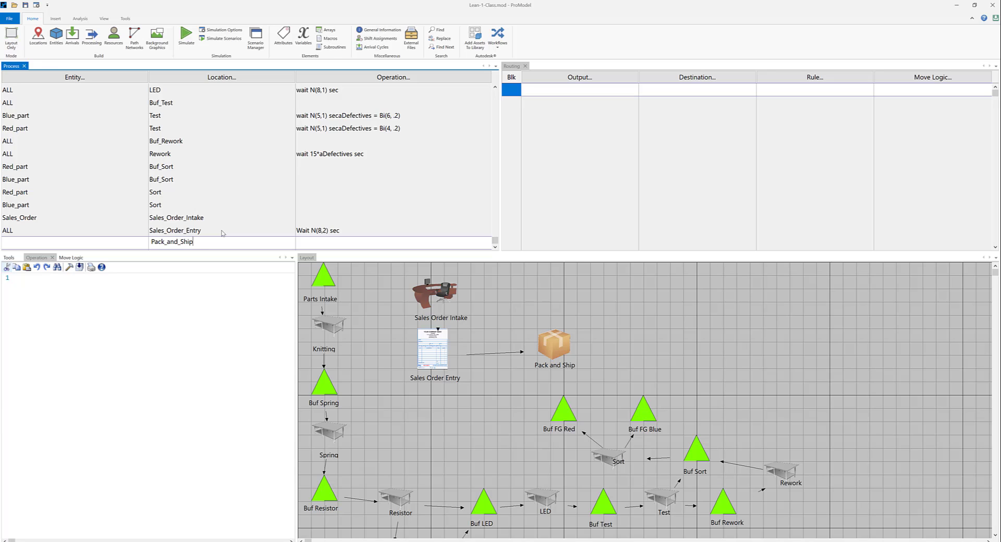
{"action": "key", "text": "BackSpace"}
{"action": "key", "text": "BackSpace"}
{"action": "key", "text": "BackSpace"}
{"action": "key", "text": "BackSpace"}
{"action": "key", "text": "BackSpace"}
{"action": "key", "text": "BackSpace"}
{"action": "key", "text": "BackSpace"}
{"action": "key", "text": "BackSpace"}
{"action": "key", "text": "BackSpace"}
{"action": "key", "text": "BackSpace"}
{"action": "key", "text": "BackSpace"}
{"action": "key", "text": "BackSpace"}
{"action": "key", "text": "BackSpace"}
Define the new process record with the entity Blue_part at the Buf_FG_Blue location.
{"action": "left_click", "coordinate": [77, 79]}
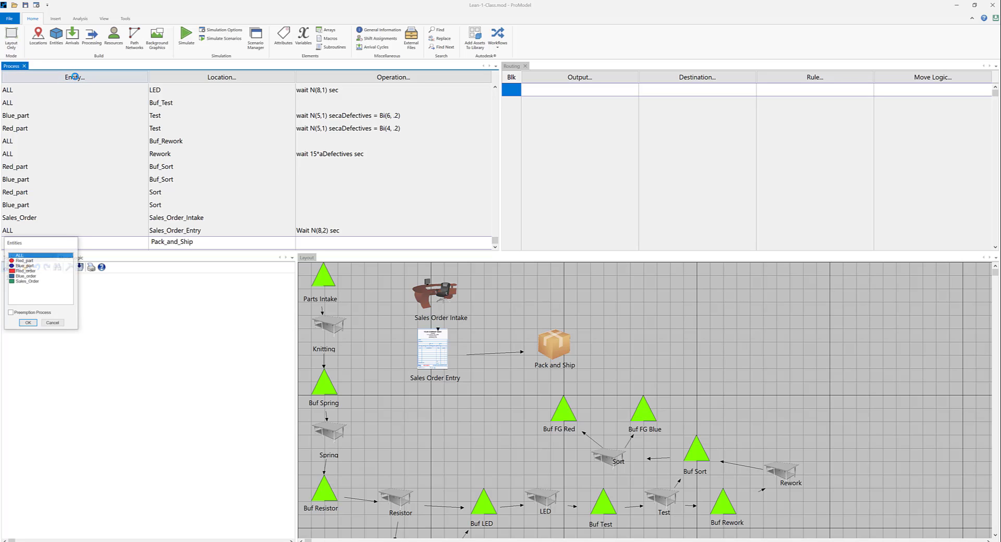
{"action": "left_click", "coordinate": [34, 266]}
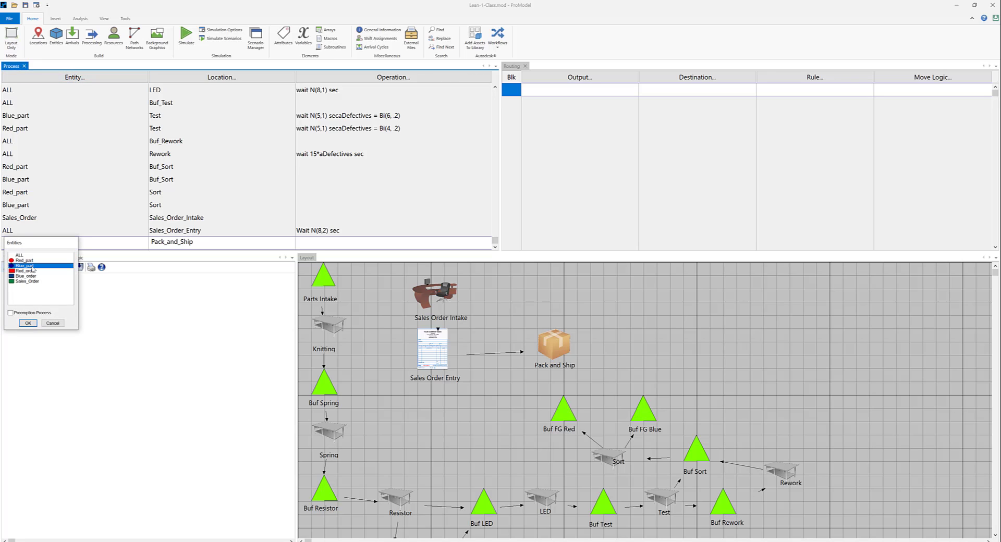
{"action": "left_click", "coordinate": [28, 323]}
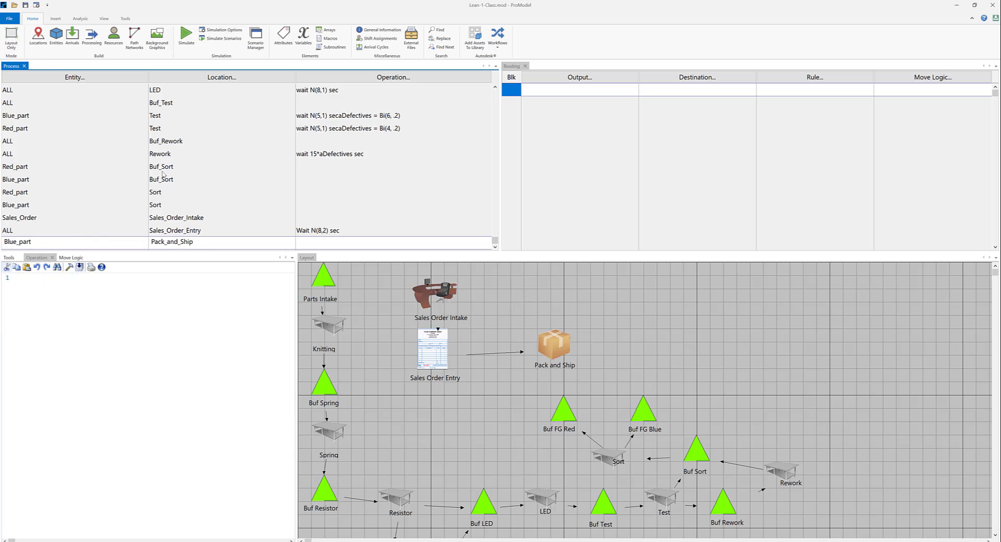
{"action": "left_click", "coordinate": [232, 78]}
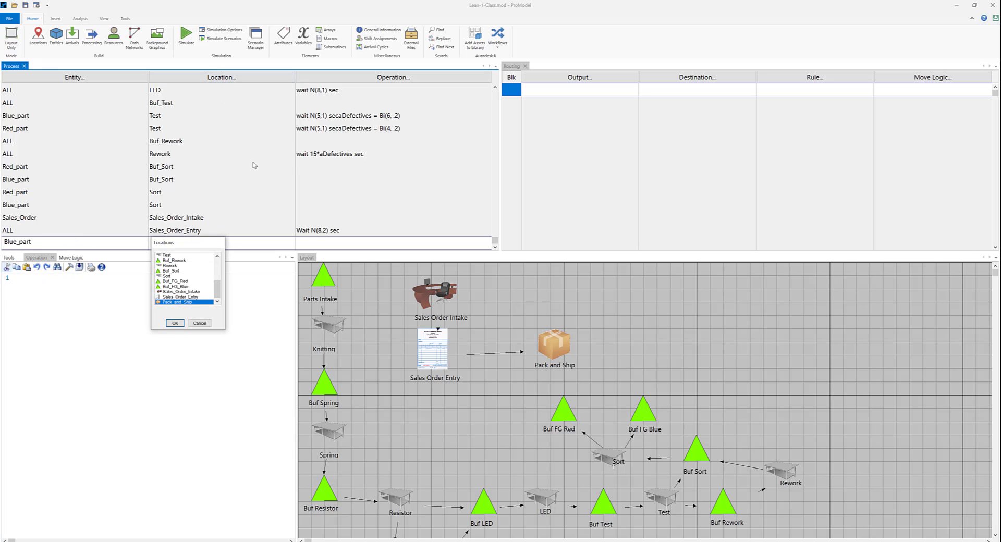
{"action": "left_click", "coordinate": [188, 286]}
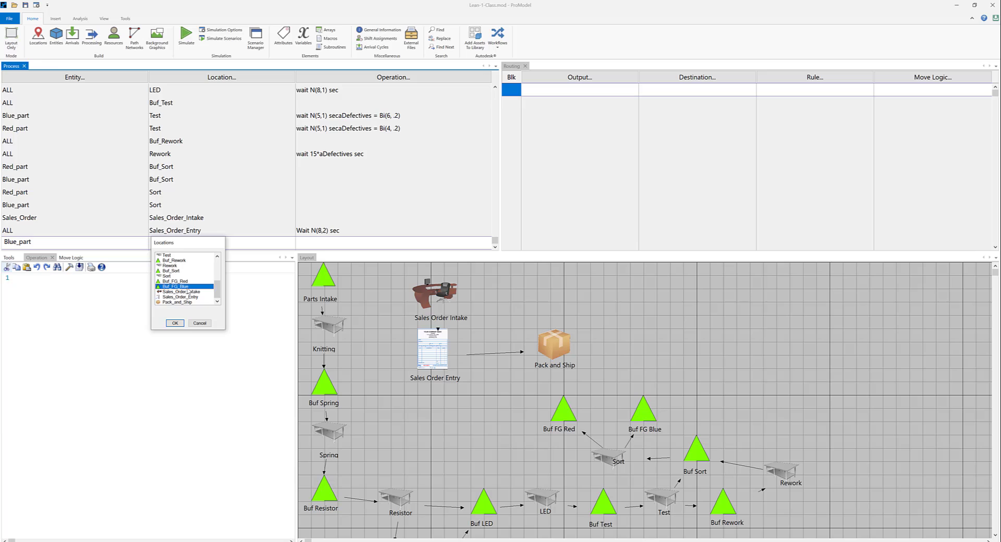
{"action": "left_click", "coordinate": [176, 323]}
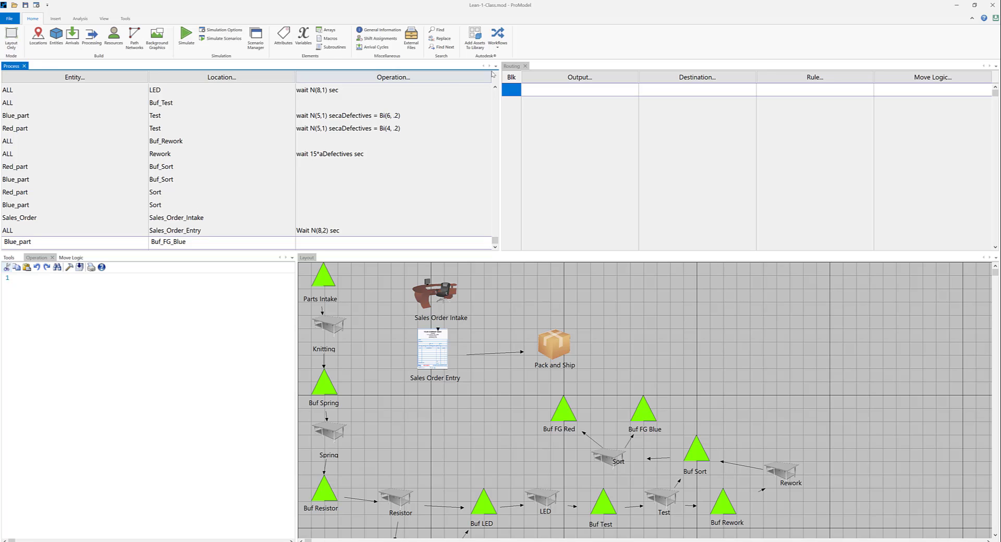
Add a routing line for the Buf_FG_Blue record that outputs Blue_part to Pack_and_Ship.
{"action": "left_click", "coordinate": [576, 77]}
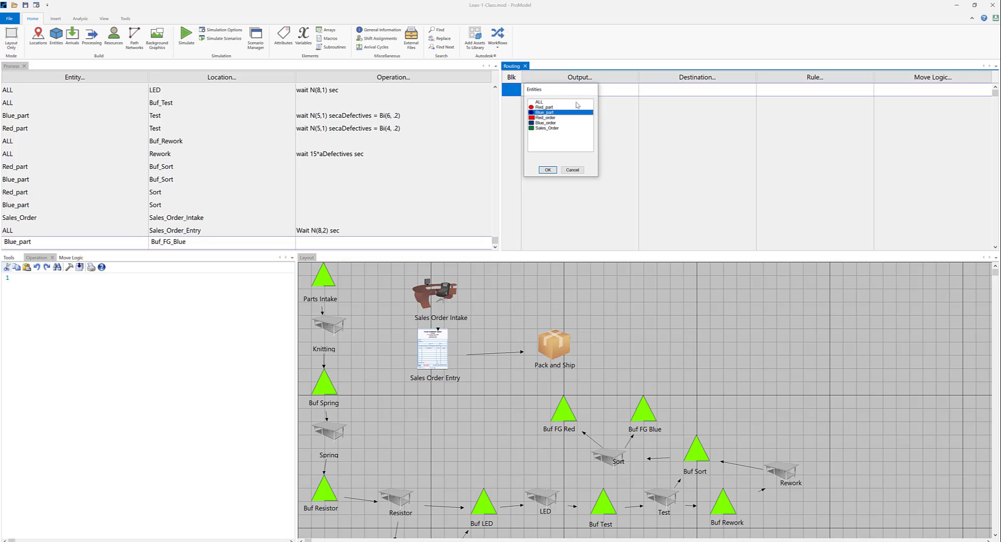
{"action": "left_click", "coordinate": [547, 170]}
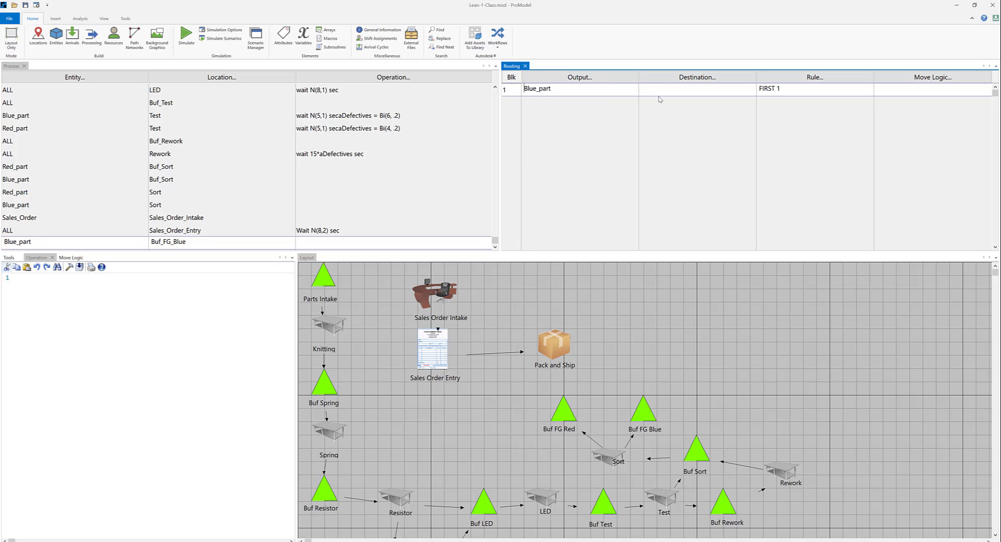
{"action": "left_click", "coordinate": [683, 79]}
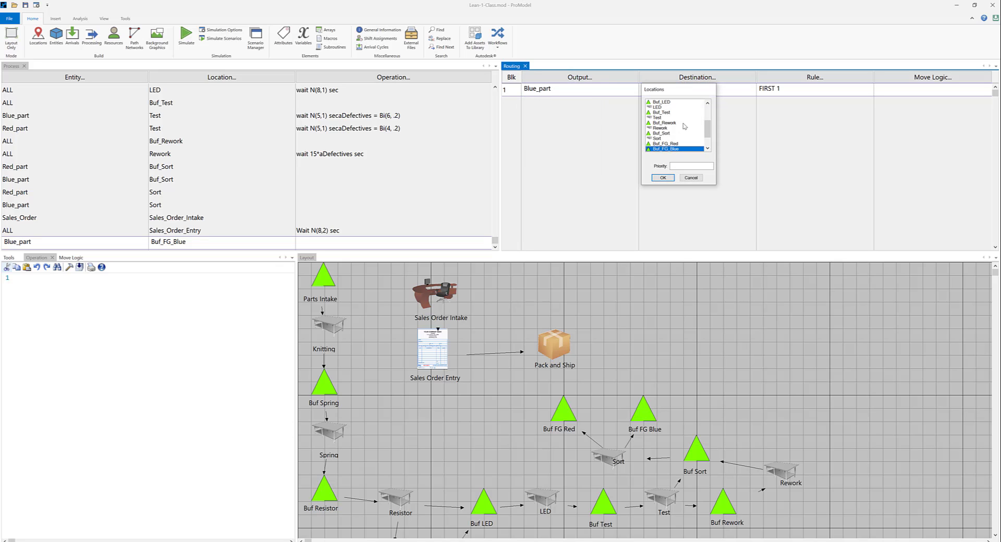
{"action": "scroll", "coordinate": [685, 126], "scroll_direction": "down", "scroll_amount": 1}
{"action": "left_click", "coordinate": [677, 148]}
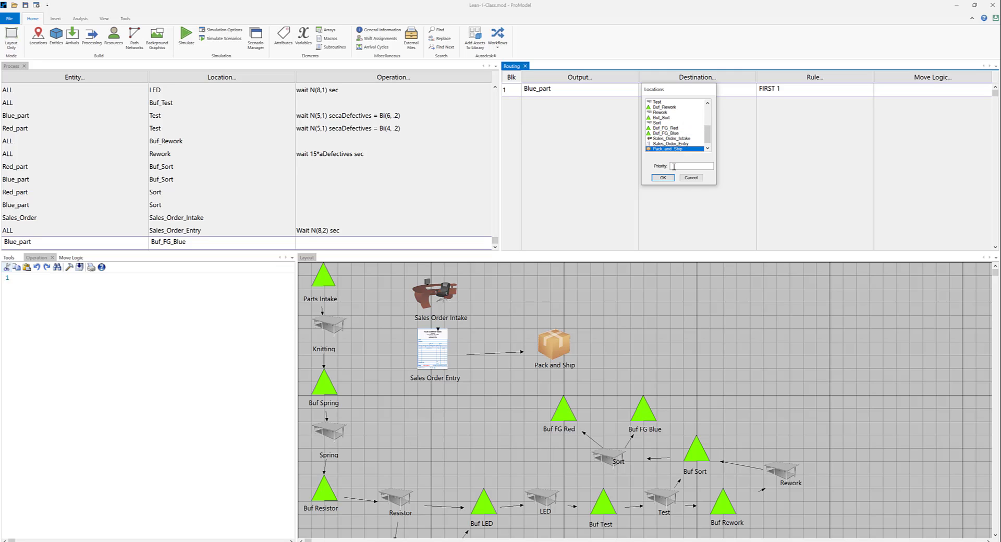
{"action": "left_click", "coordinate": [662, 177]}
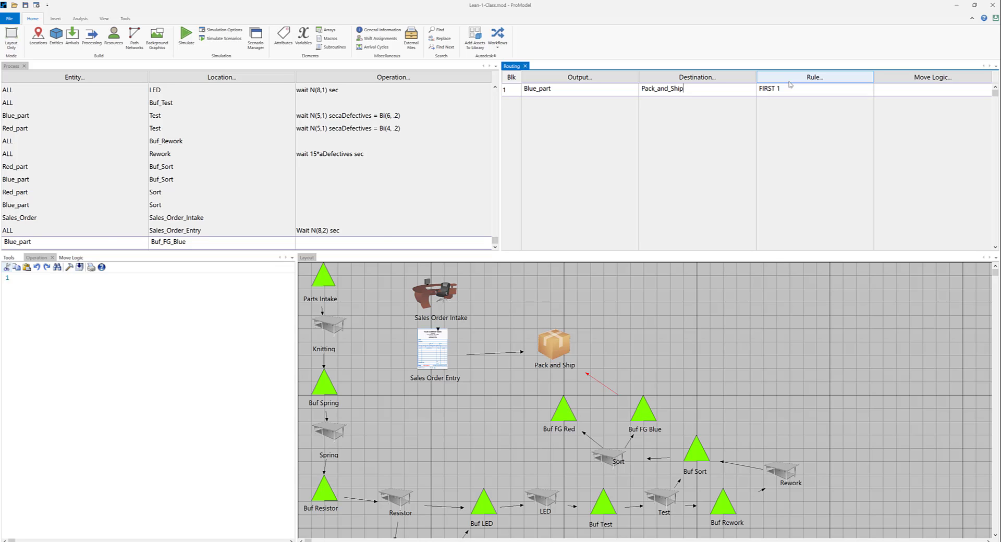
Check the manufacturing and sales process tables in the Word specification document, and return to ProModel.
{"action": "key", "text": "alt+Tab"}
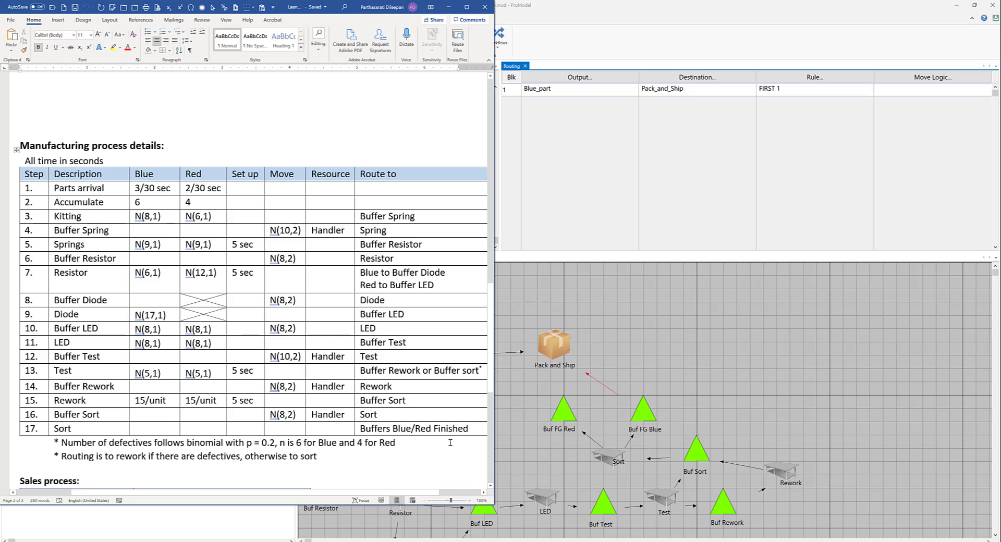
{"action": "scroll", "coordinate": [454, 435], "scroll_direction": "down", "scroll_amount": 3}
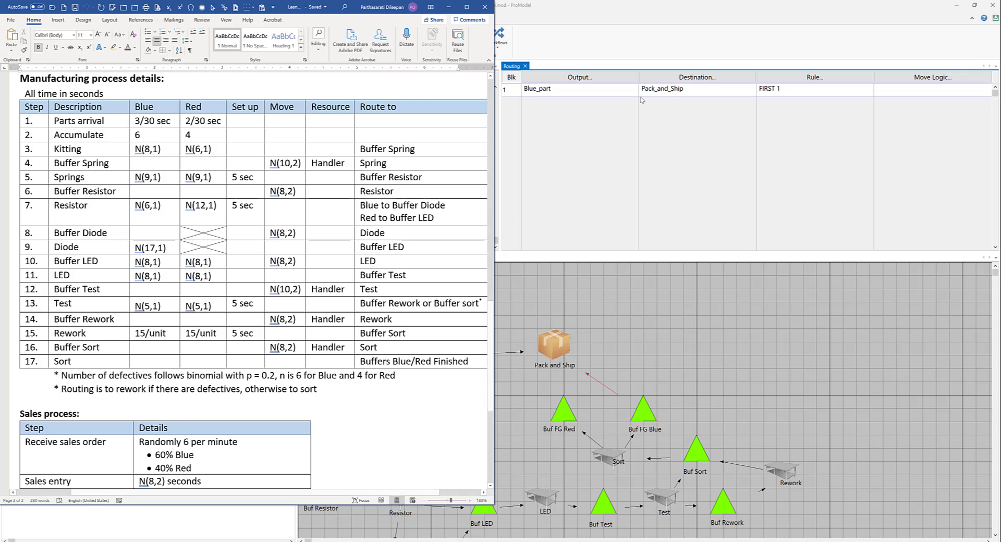
{"action": "left_click", "coordinate": [741, 17]}
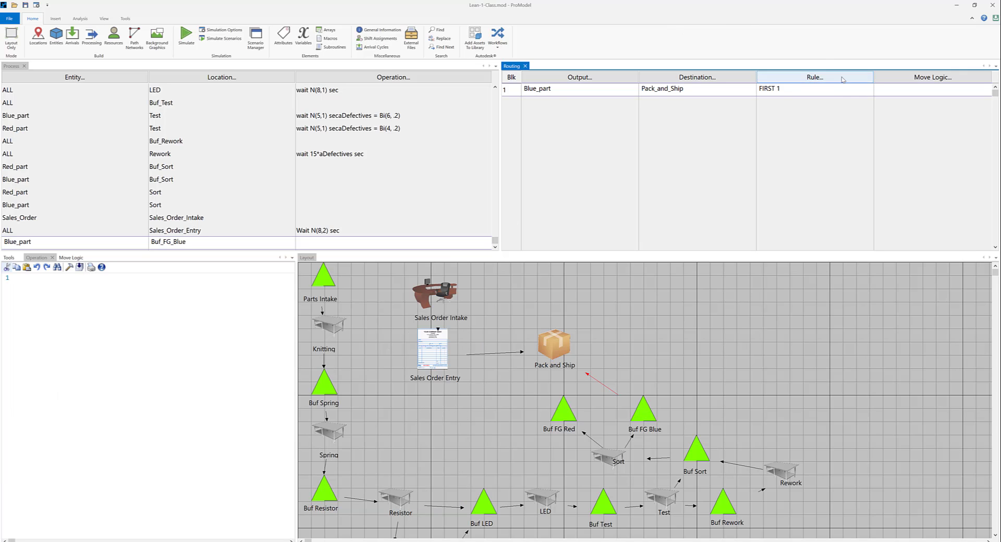
Add a new process record below the Buf_FG_Blue one with the entity Red_part at the Buf_FG_Red location.
{"action": "left_click", "coordinate": [179, 232]}
{"action": "left_click", "coordinate": [182, 242]}
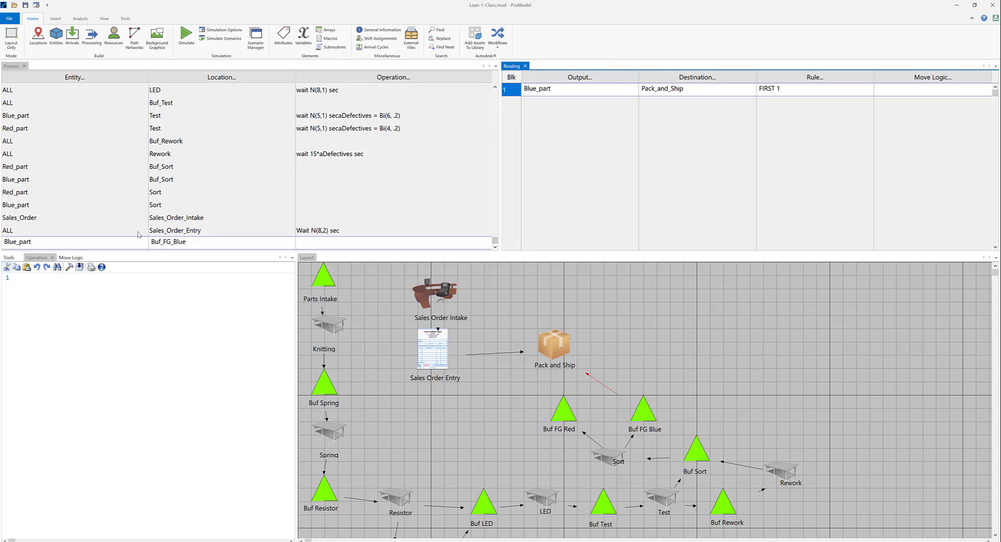
{"action": "left_click", "coordinate": [241, 244]}
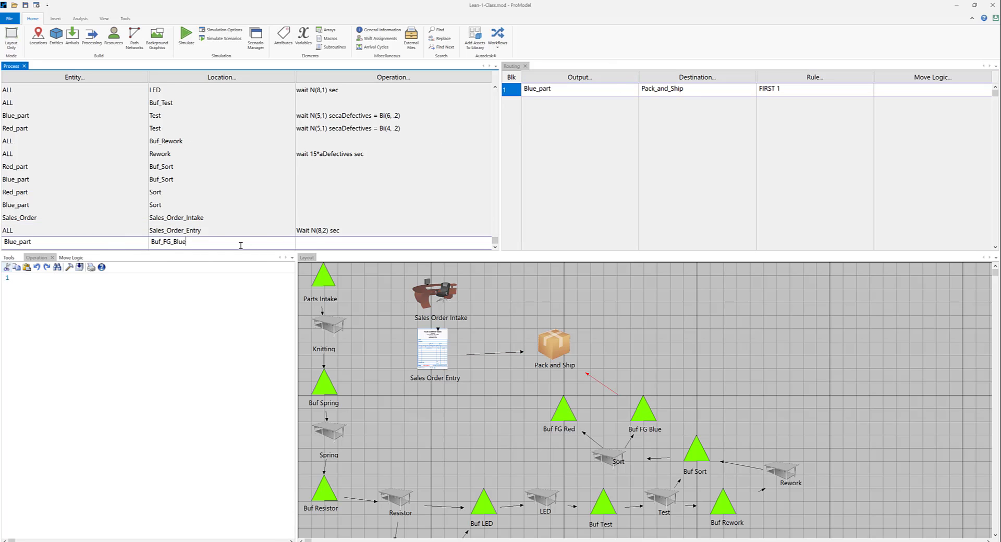
{"action": "key", "text": "Return"}
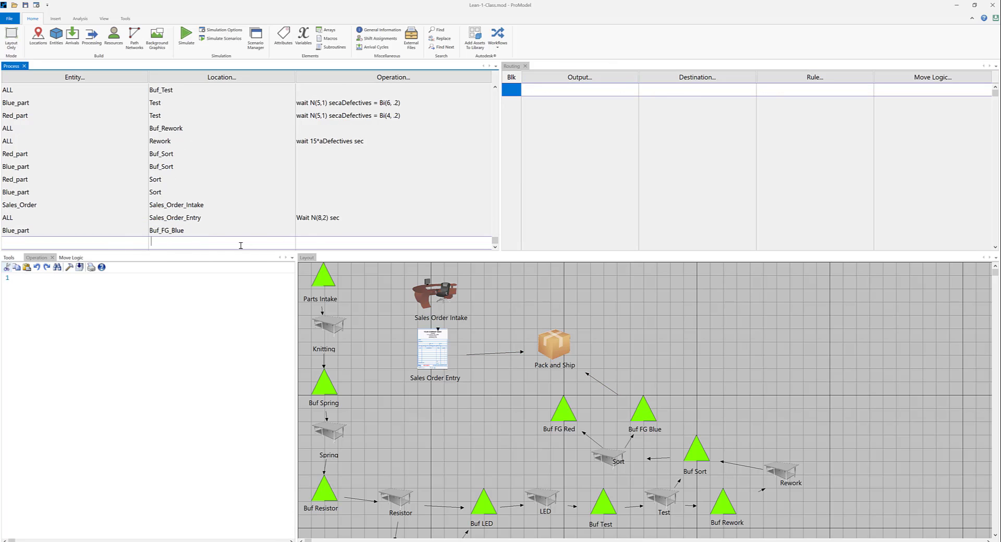
{"action": "left_click", "coordinate": [64, 84]}
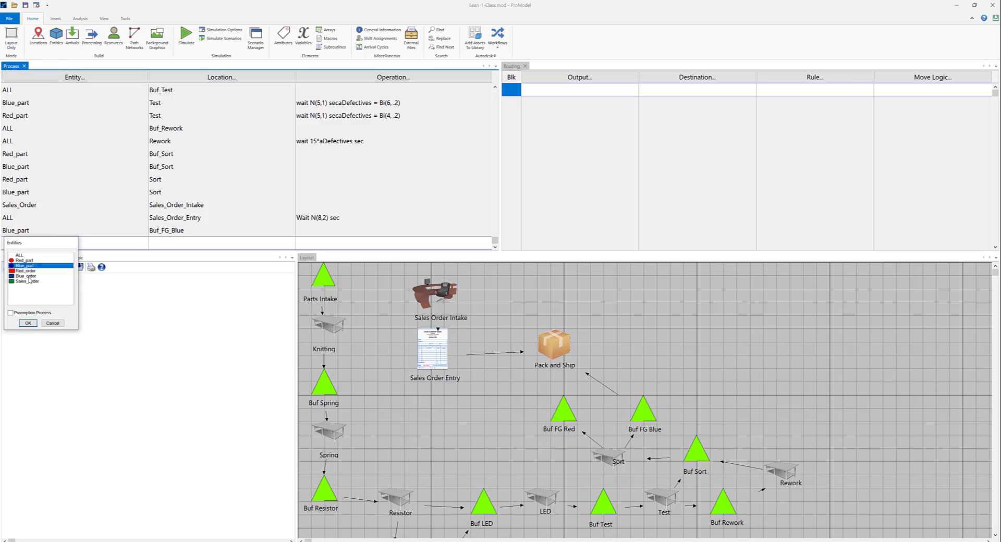
{"action": "left_click", "coordinate": [31, 261]}
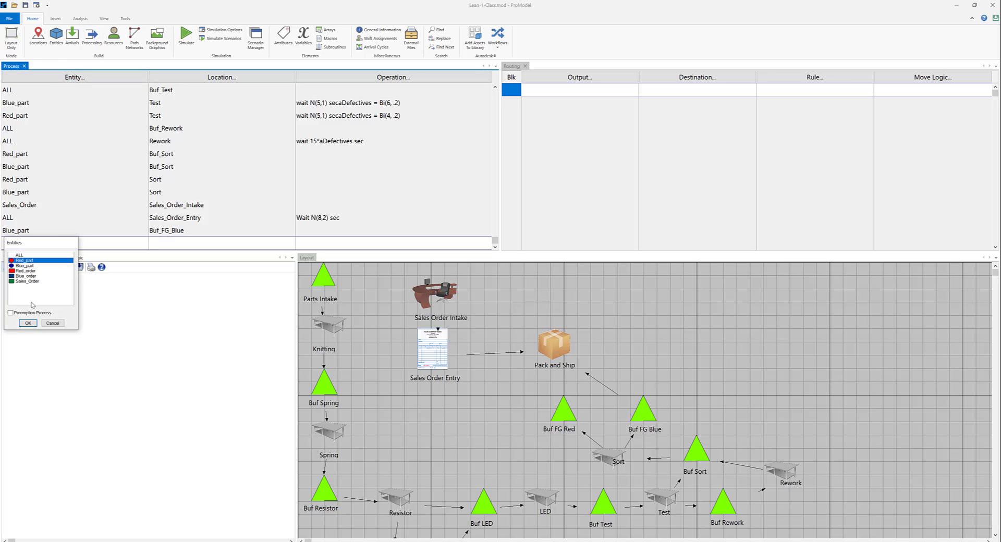
{"action": "left_click", "coordinate": [28, 323]}
{"action": "left_click", "coordinate": [222, 77]}
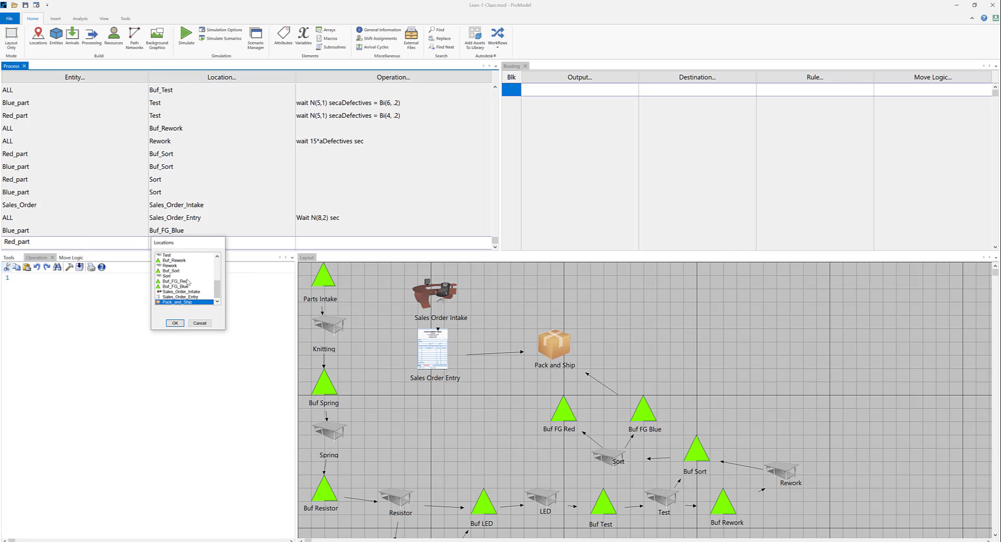
{"action": "left_click", "coordinate": [176, 281]}
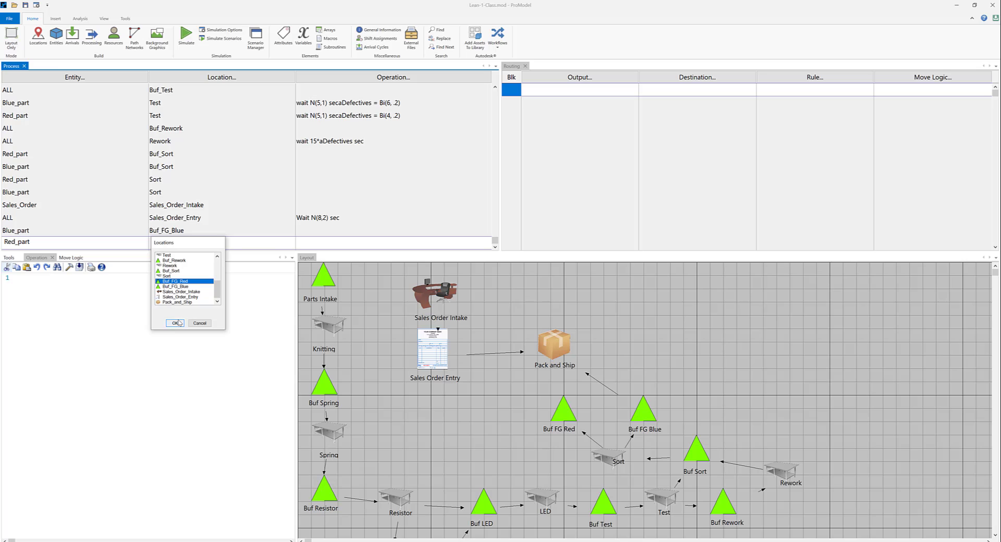
{"action": "left_click", "coordinate": [175, 323]}
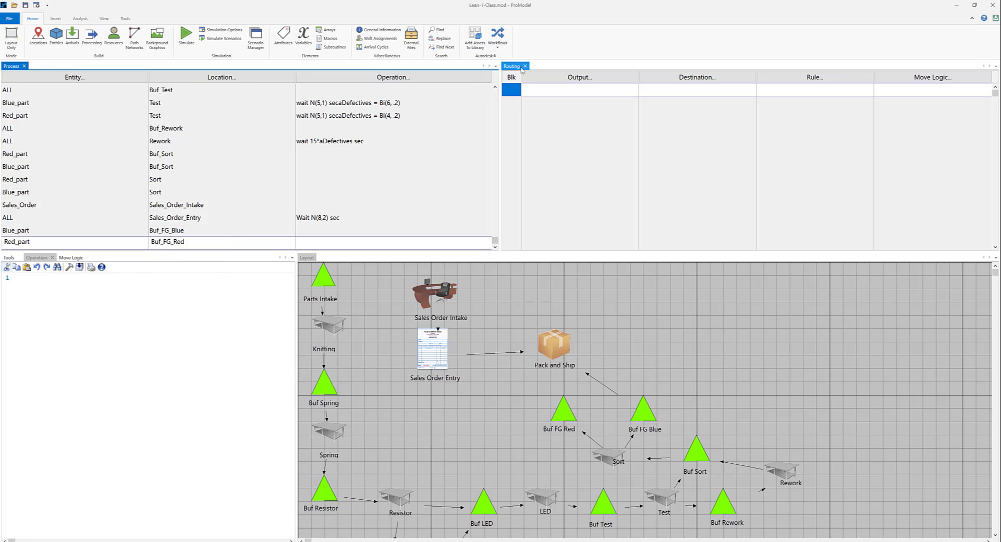
Add a routing line for the Buf_FG_Red record that outputs Red_part to Pack_and_Ship.
{"action": "left_click", "coordinate": [570, 77]}
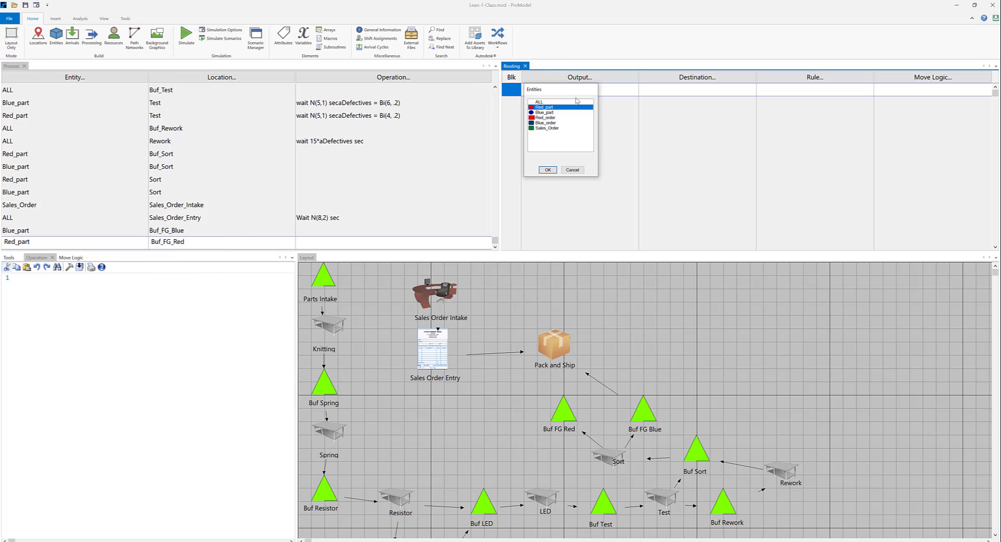
{"action": "left_click", "coordinate": [548, 170]}
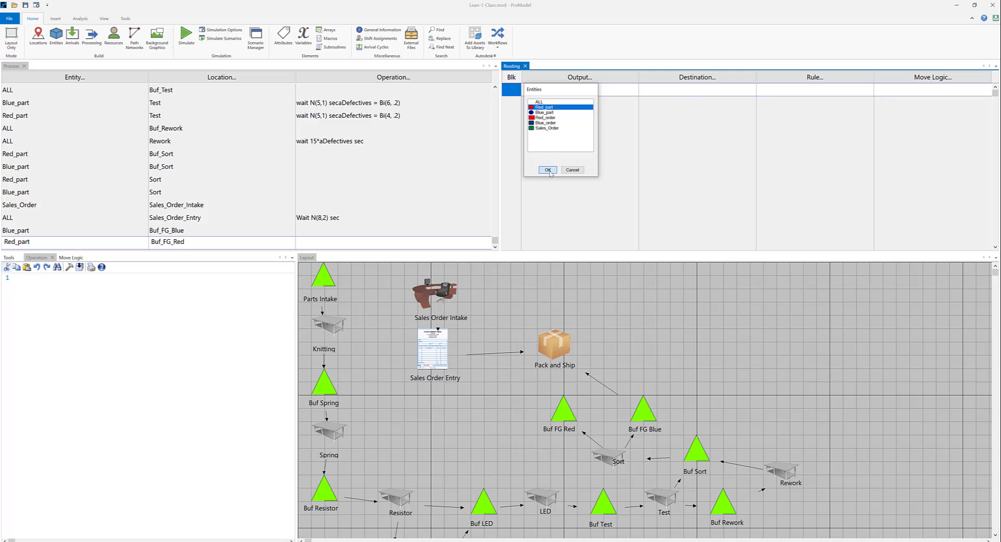
{"action": "left_click", "coordinate": [697, 79]}
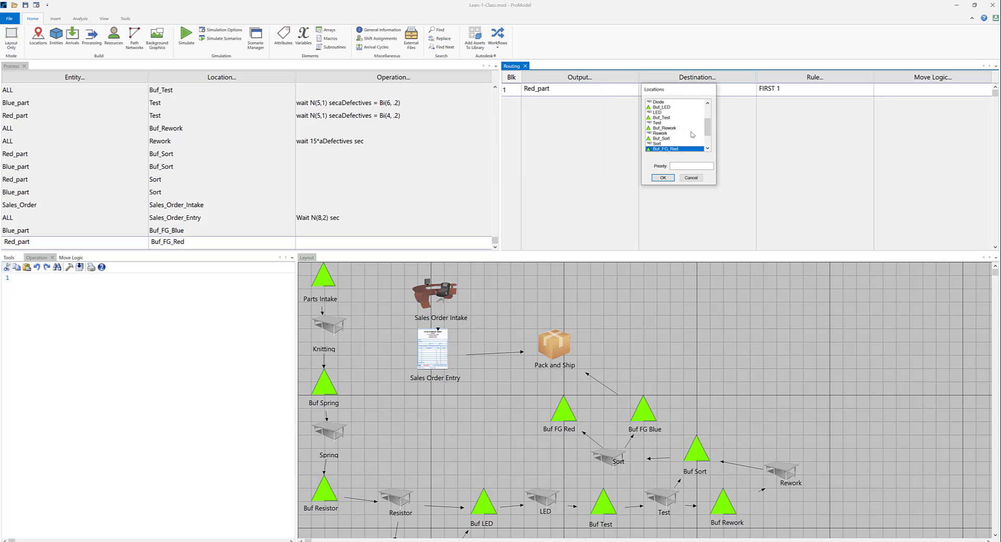
{"action": "scroll", "coordinate": [683, 136], "scroll_direction": "down", "scroll_amount": 1}
{"action": "scroll", "coordinate": [684, 140], "scroll_direction": "down", "scroll_amount": 2}
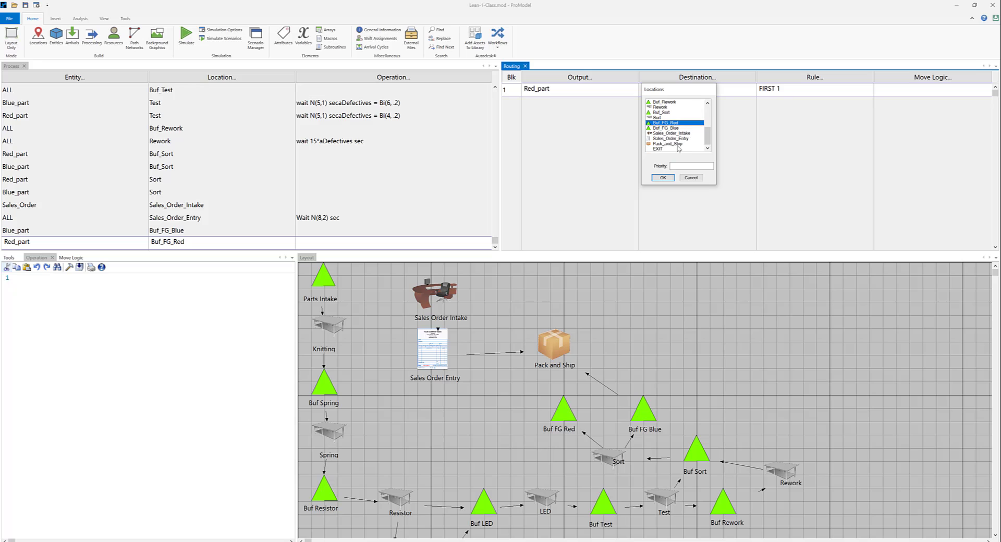
{"action": "left_click", "coordinate": [675, 144]}
{"action": "left_click", "coordinate": [661, 178]}
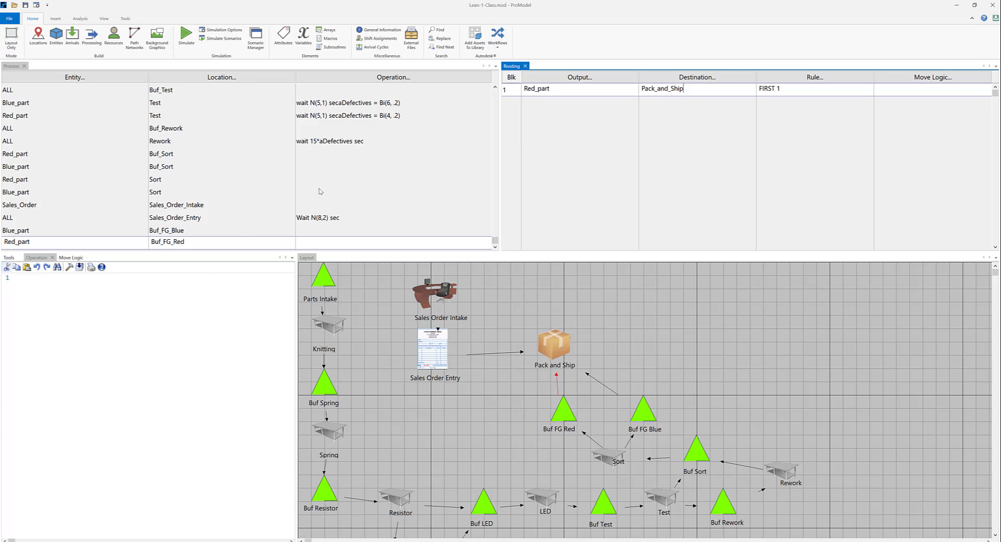
Add a new process record with the entity Blue_part at the Pack_and_Ship location.
{"action": "left_click", "coordinate": [336, 243]}
{"action": "key", "text": "Down"}
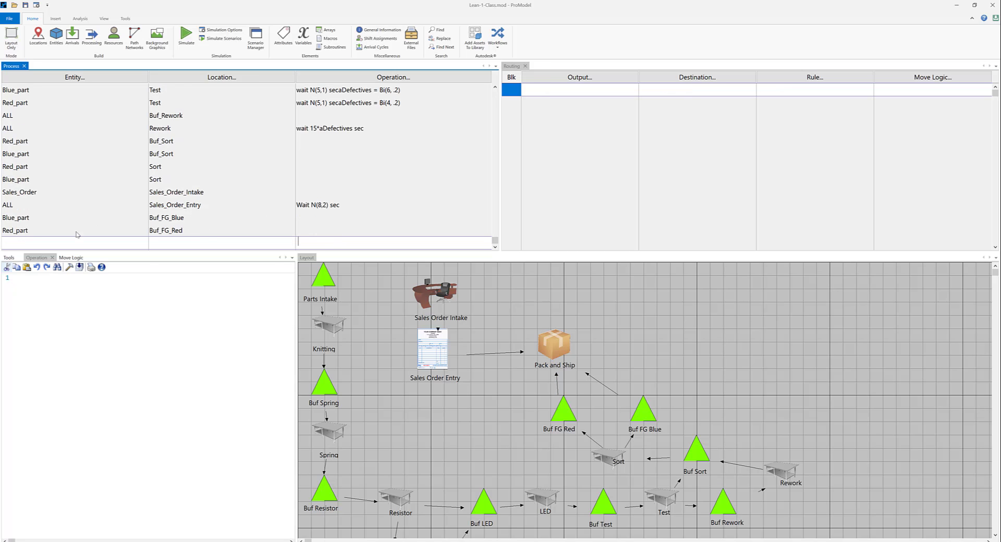
{"action": "left_click", "coordinate": [88, 78]}
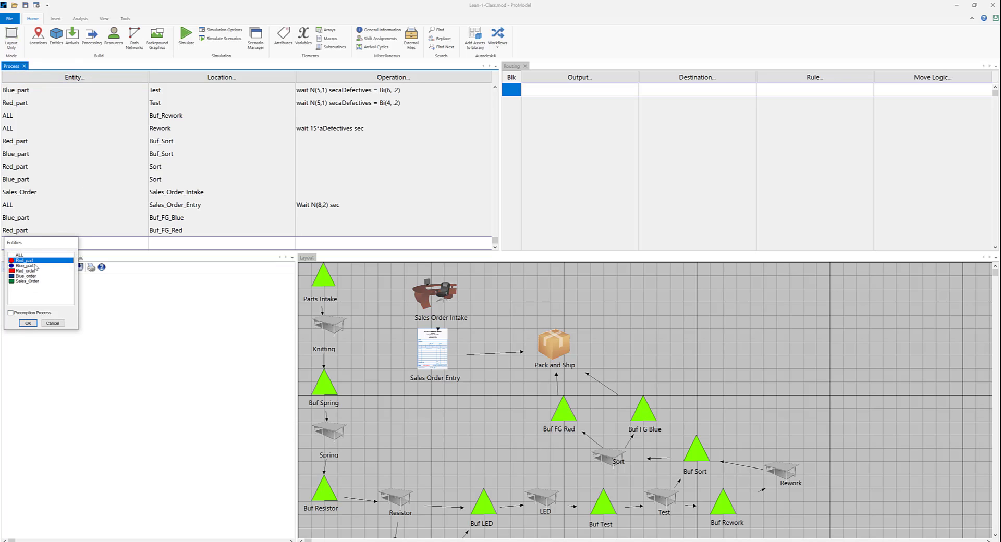
{"action": "left_click", "coordinate": [37, 266]}
{"action": "left_click", "coordinate": [32, 323]}
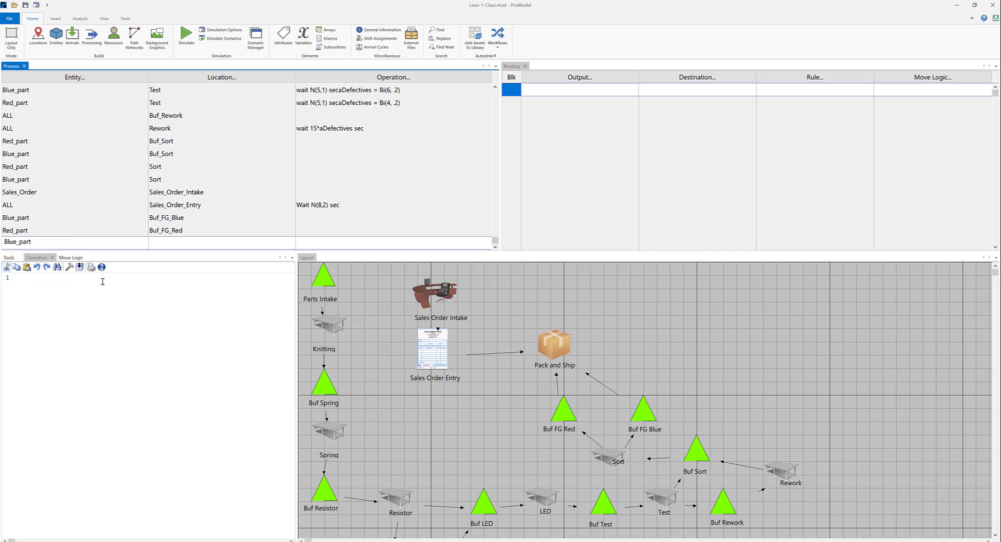
{"action": "left_click", "coordinate": [230, 80]}
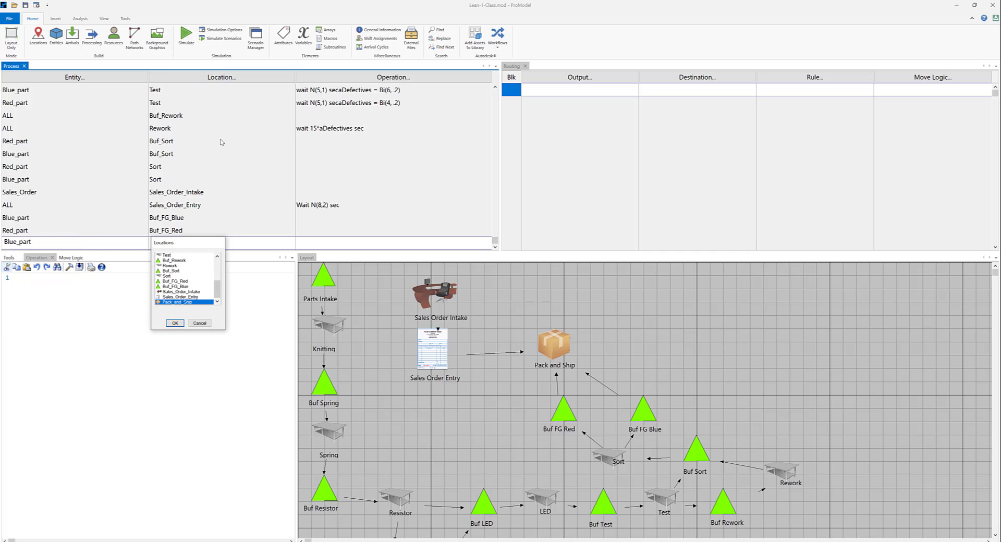
{"action": "left_click", "coordinate": [175, 323]}
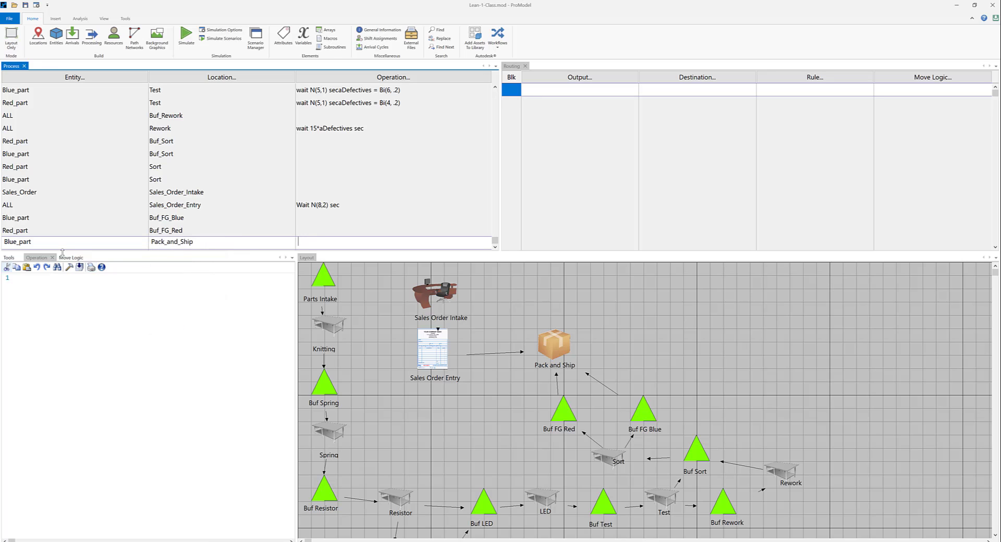
Enter the operation logic "Join 1 Blue_order" for Blue_part at Pack_and_Ship.
{"action": "left_click", "coordinate": [42, 259]}
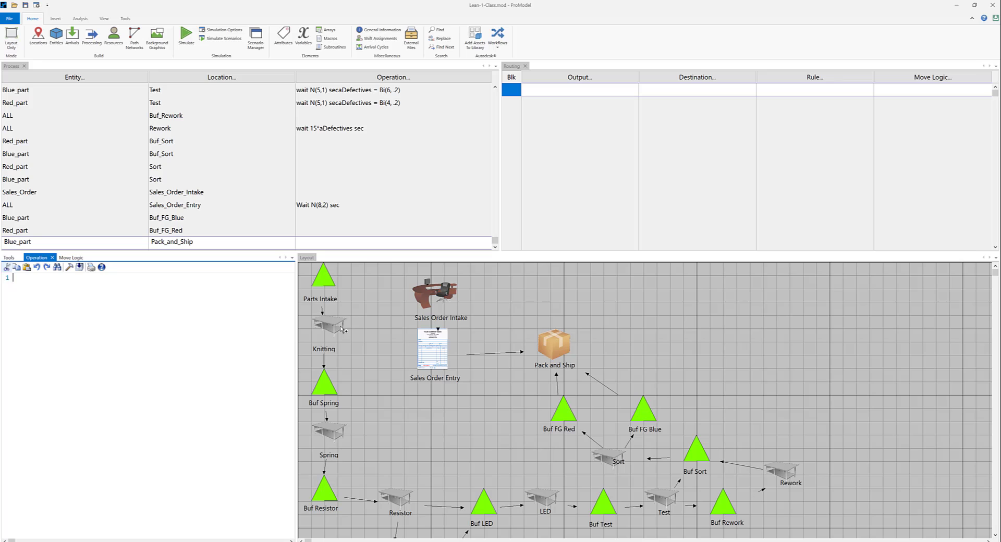
{"action": "type", "text": "Join "}
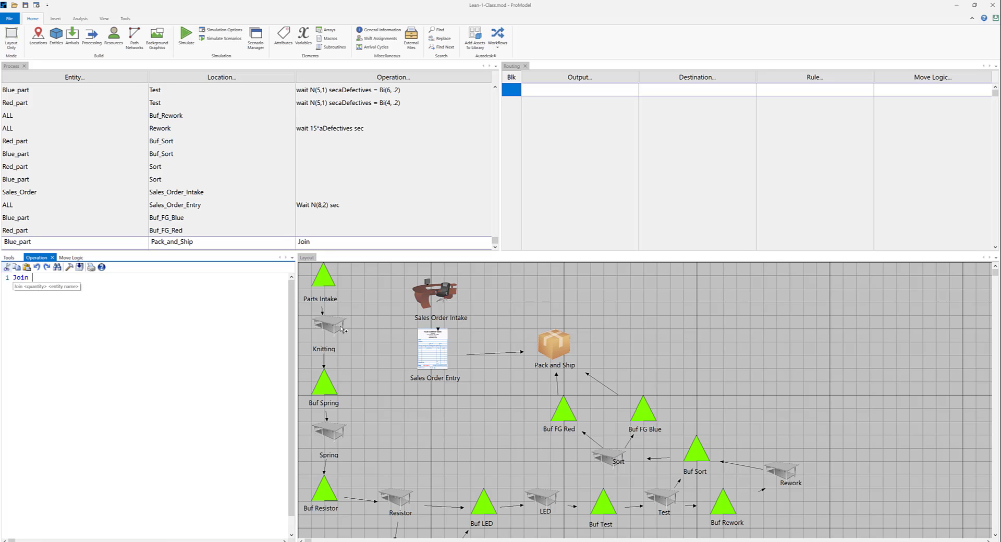
{"action": "type", "text": "1 b"}
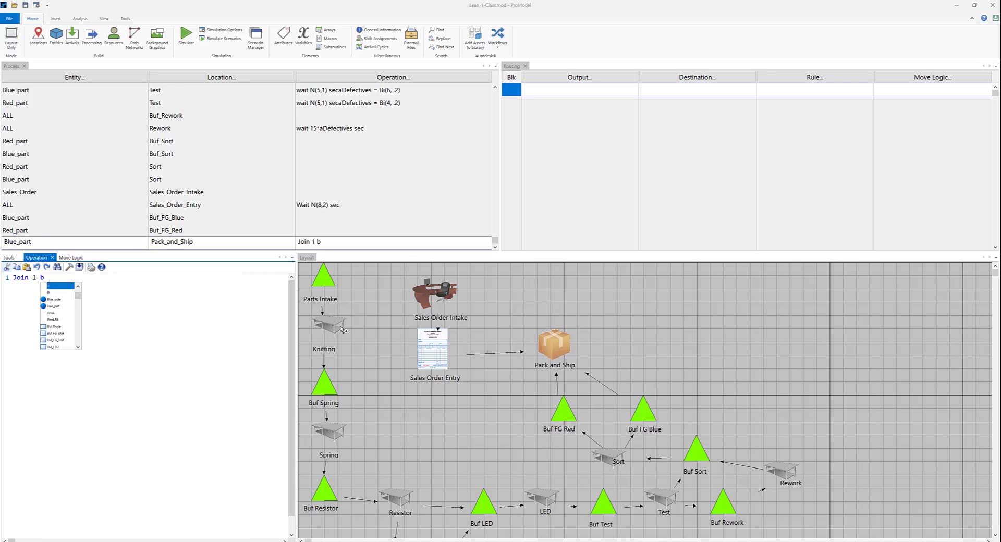
{"action": "type", "text": "lu"}
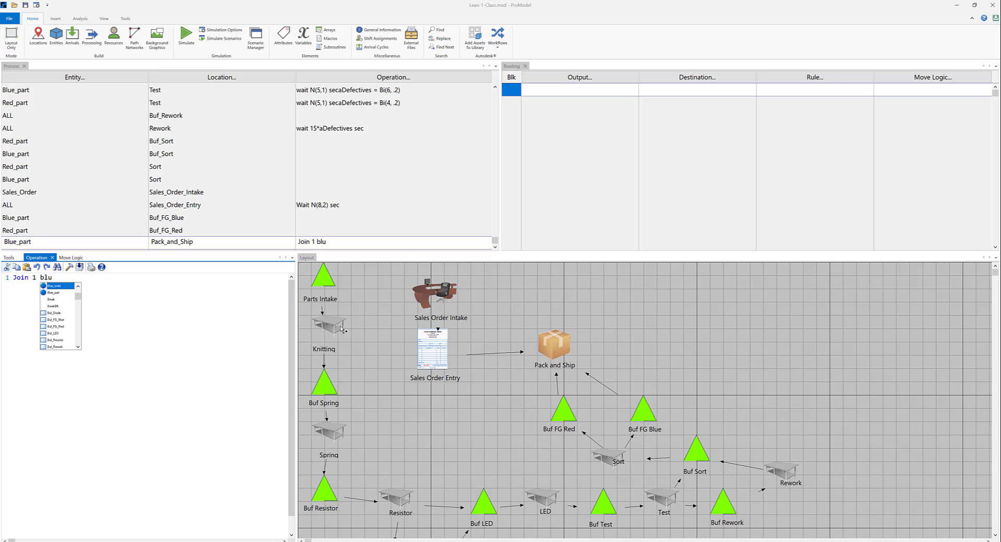
{"action": "key", "text": "Return"}
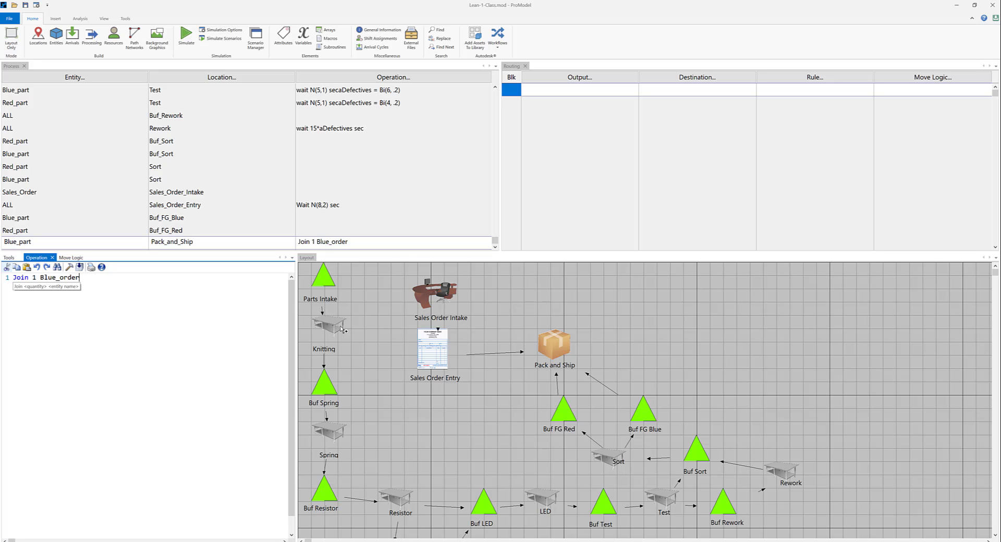
Add "wait N(8,2) sec" as a separate second line of the Blue_part operation logic at Pack_and_Ship.
{"action": "type", "text": "wait N"}
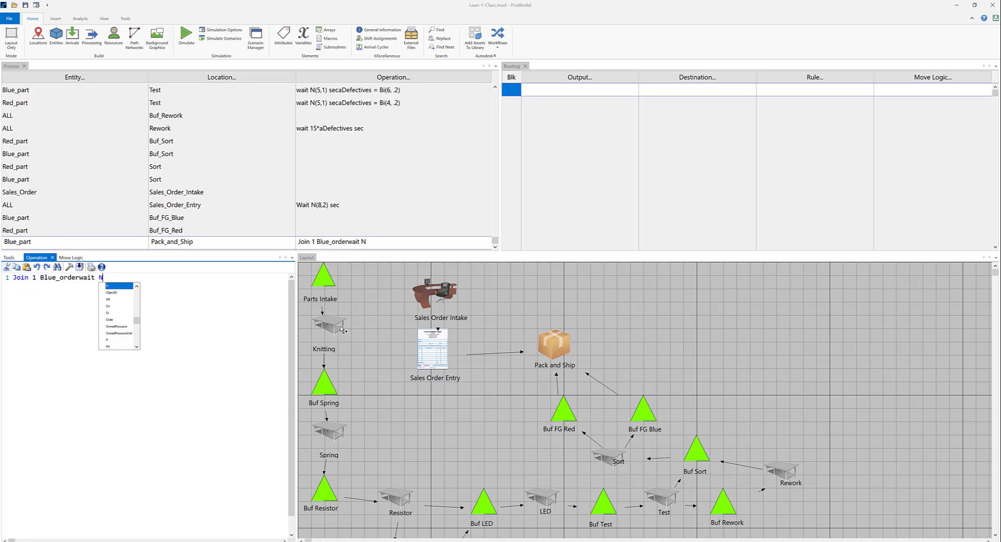
{"action": "type", "text": "(8"}
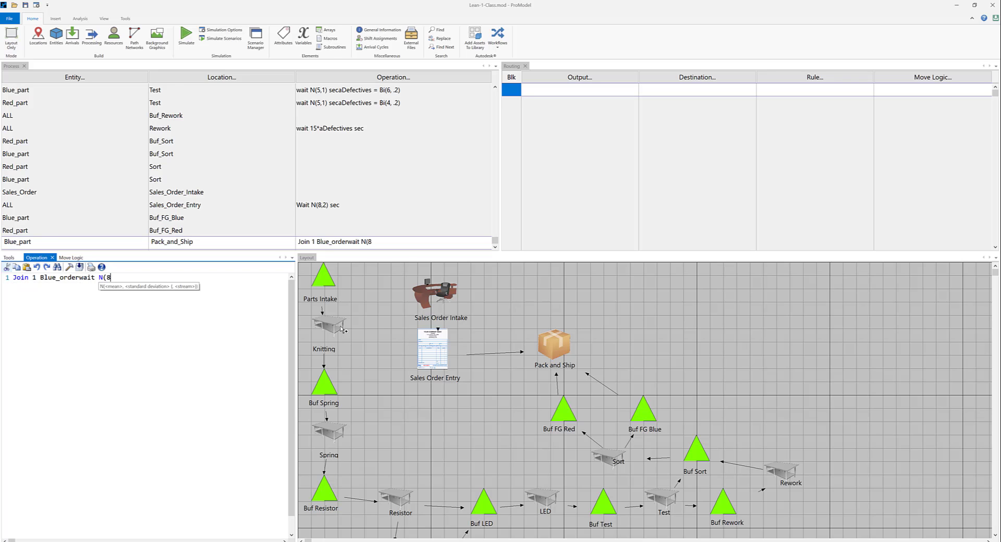
{"action": "type", "text": ",2) "}
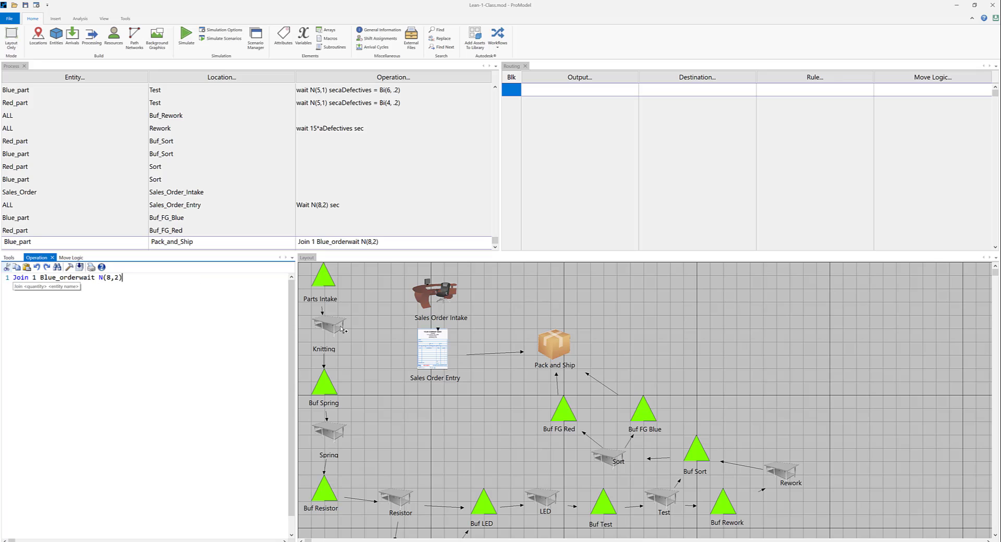
{"action": "type", "text": "sec"}
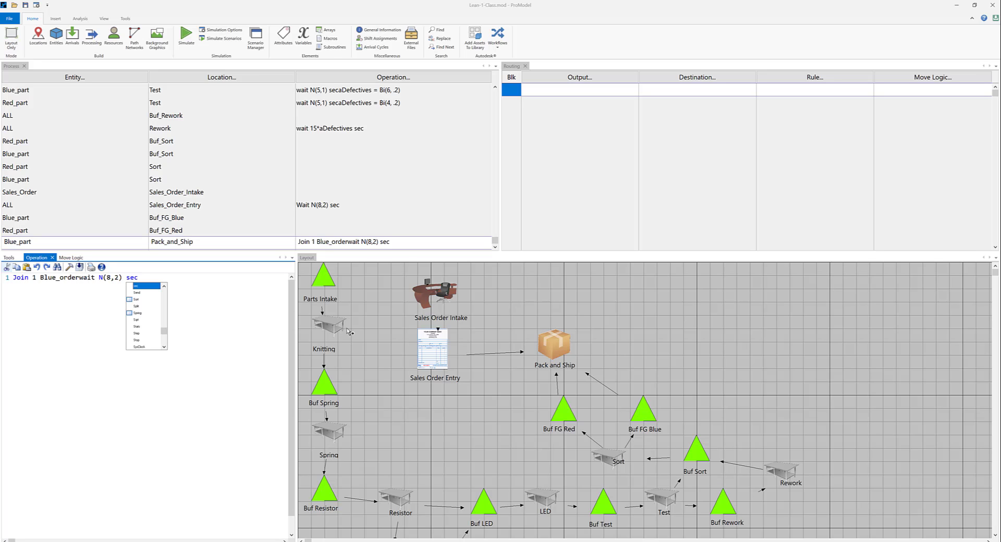
{"action": "left_click", "coordinate": [215, 293]}
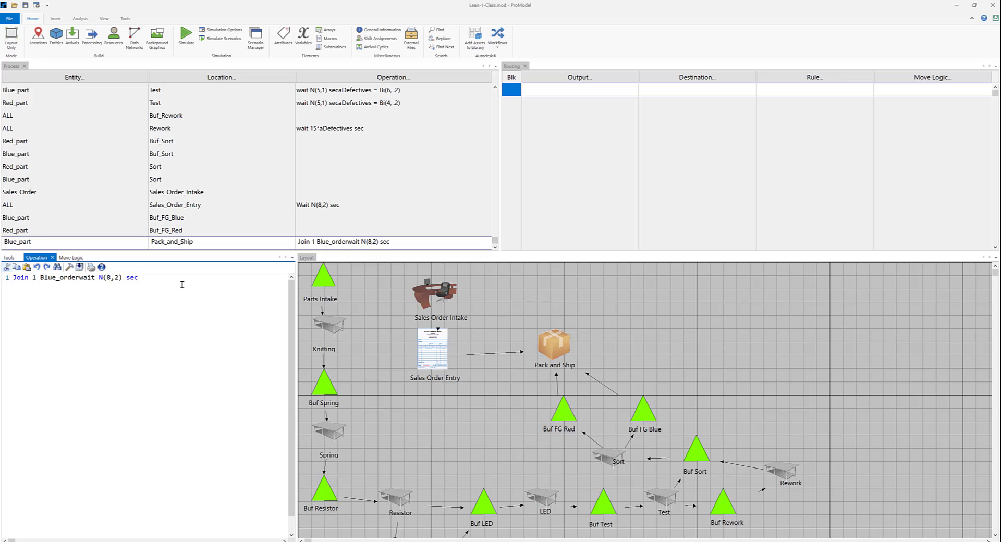
{"action": "left_click", "coordinate": [78, 278]}
{"action": "key", "text": "Return"}
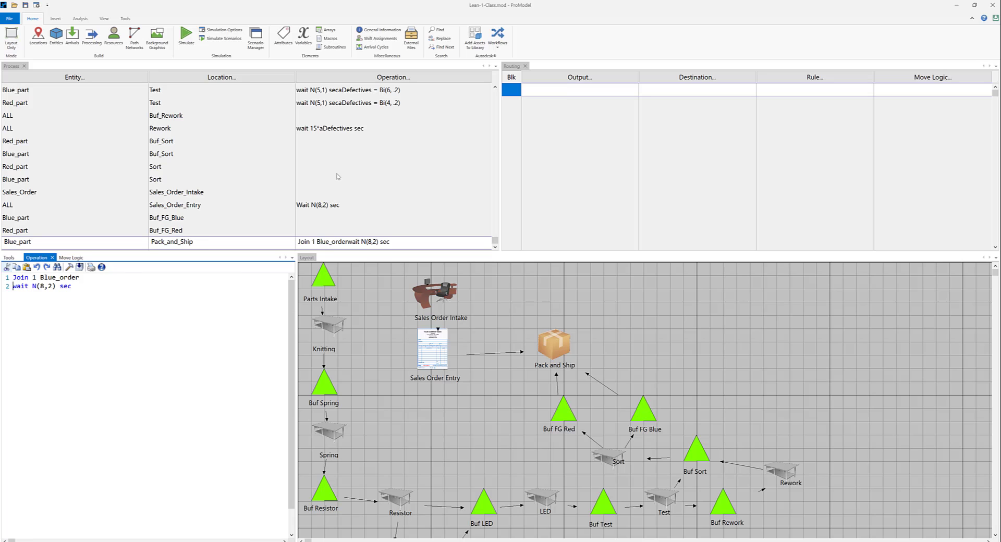
Add a routing line for the Pack_and_Ship record that outputs Blue_part to EXIT.
{"action": "left_click", "coordinate": [589, 79]}
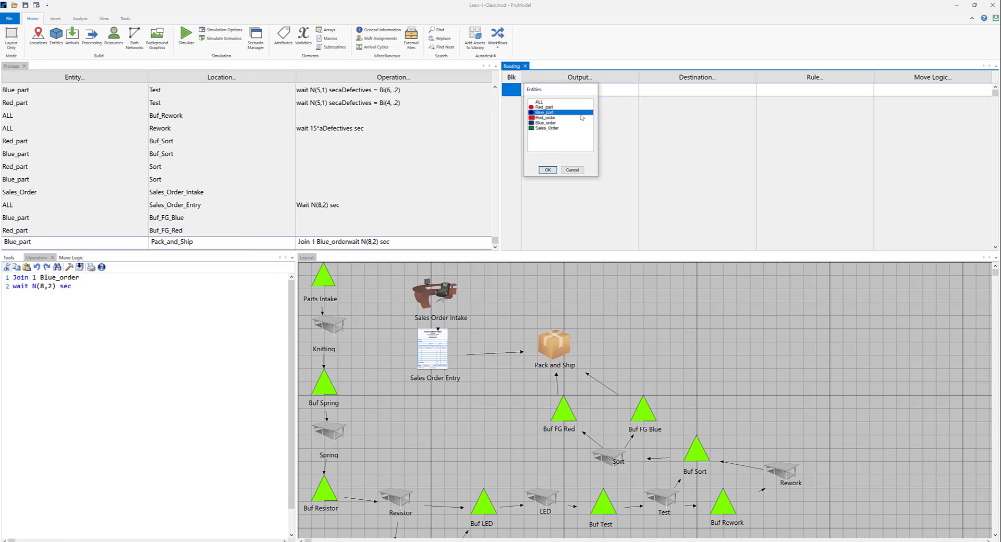
{"action": "left_click", "coordinate": [548, 171]}
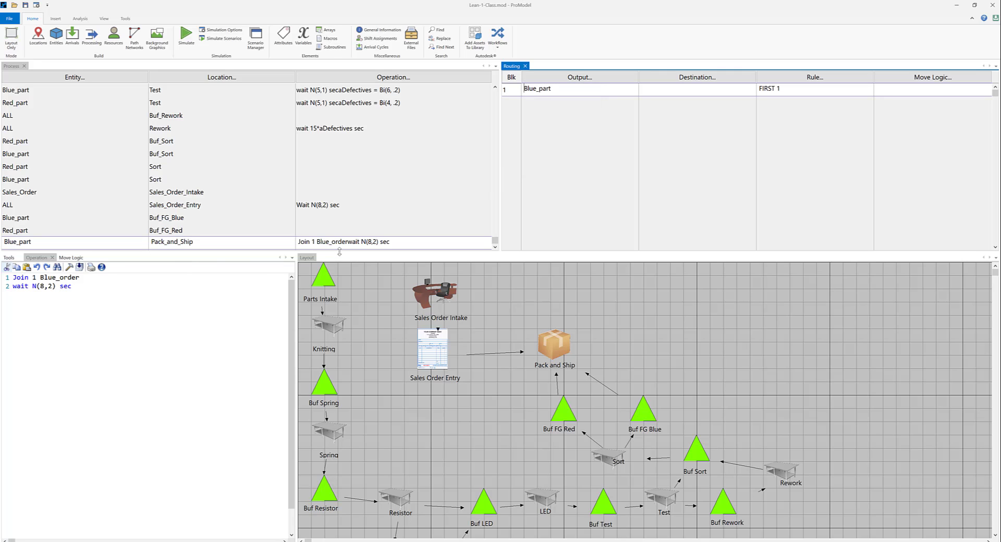
{"action": "left_click", "coordinate": [695, 80]}
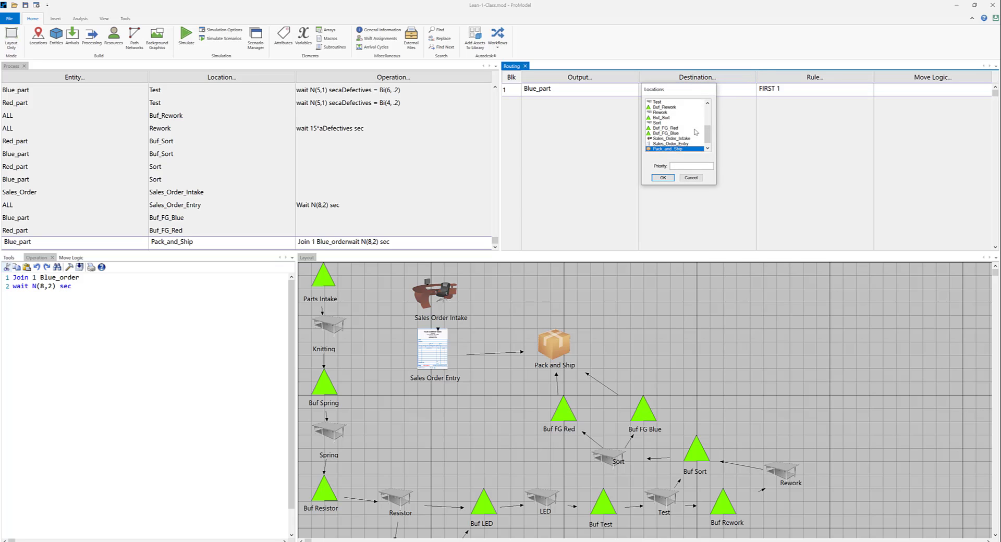
{"action": "left_click", "coordinate": [685, 144]}
{"action": "left_click", "coordinate": [661, 150]}
{"action": "left_click", "coordinate": [662, 178]}
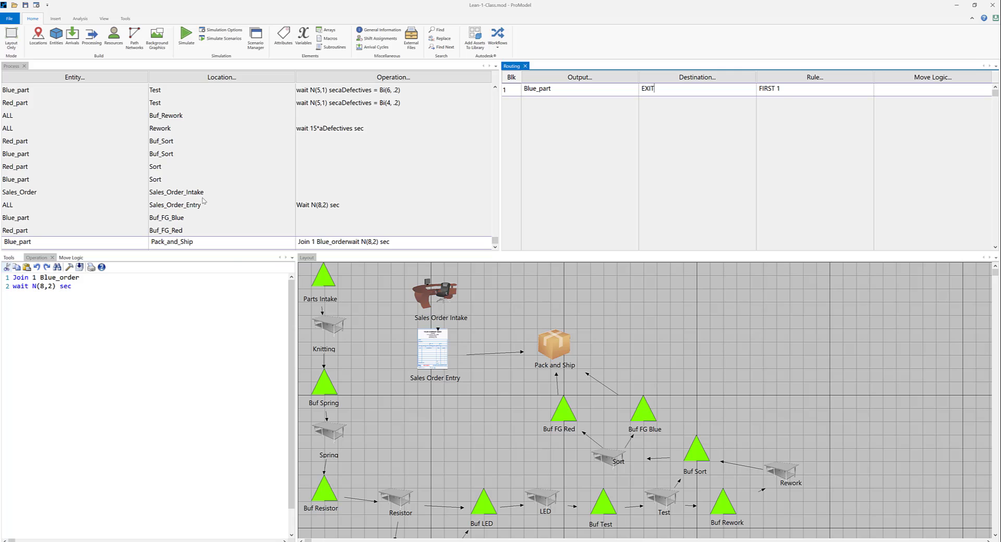
Add a new process record with the entity Red_part at the Pack_and_Ship location.
{"action": "left_click", "coordinate": [234, 243]}
{"action": "key", "text": "Down"}
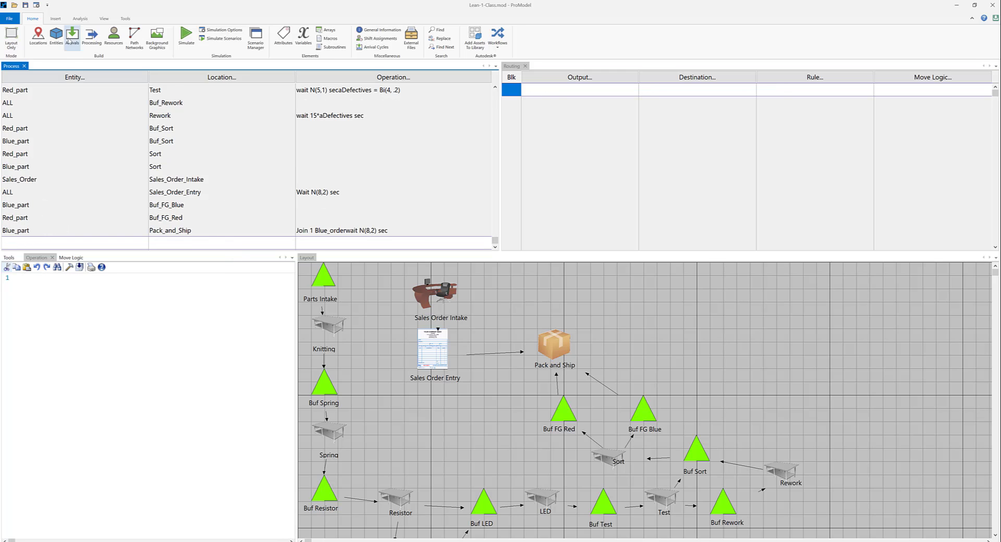
{"action": "left_click", "coordinate": [72, 80]}
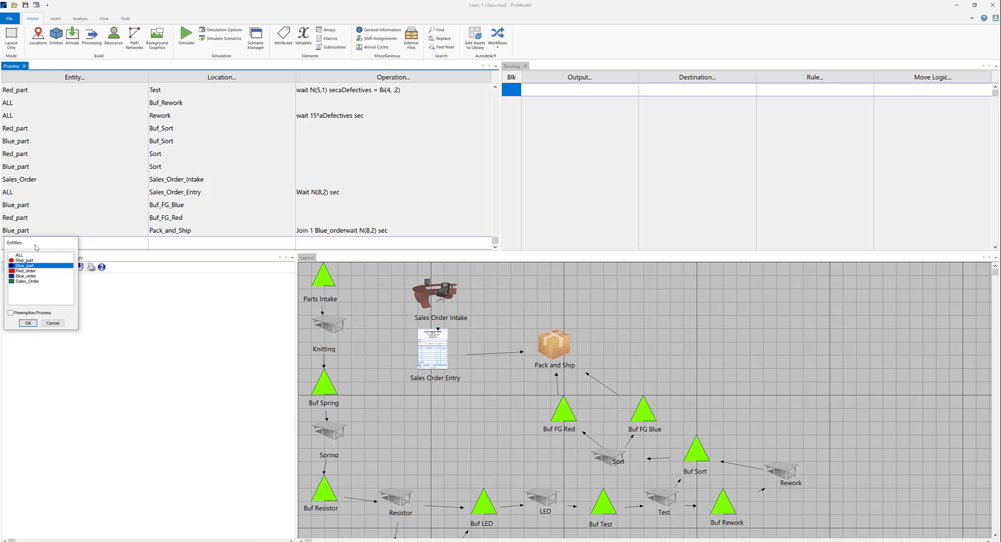
{"action": "left_click", "coordinate": [29, 323]}
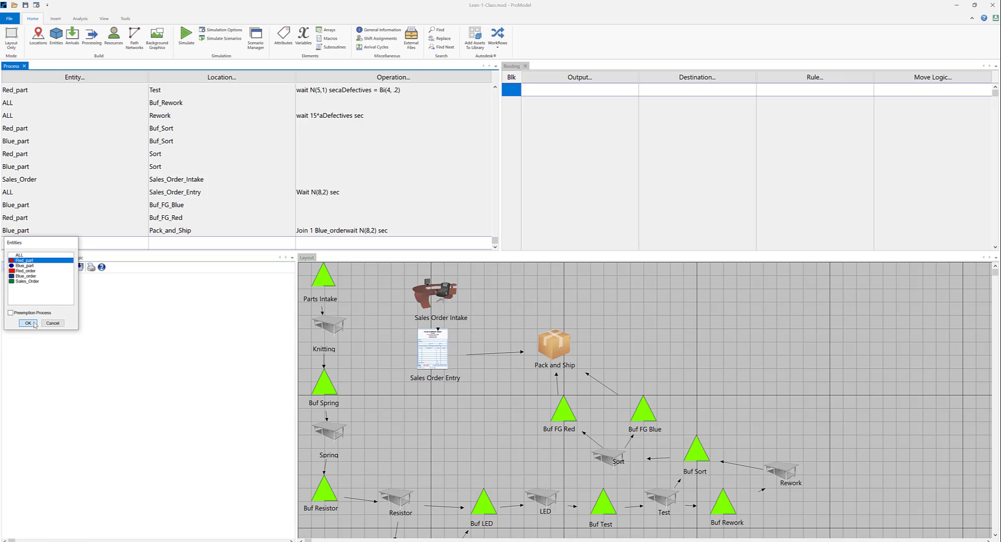
{"action": "left_click", "coordinate": [236, 81]}
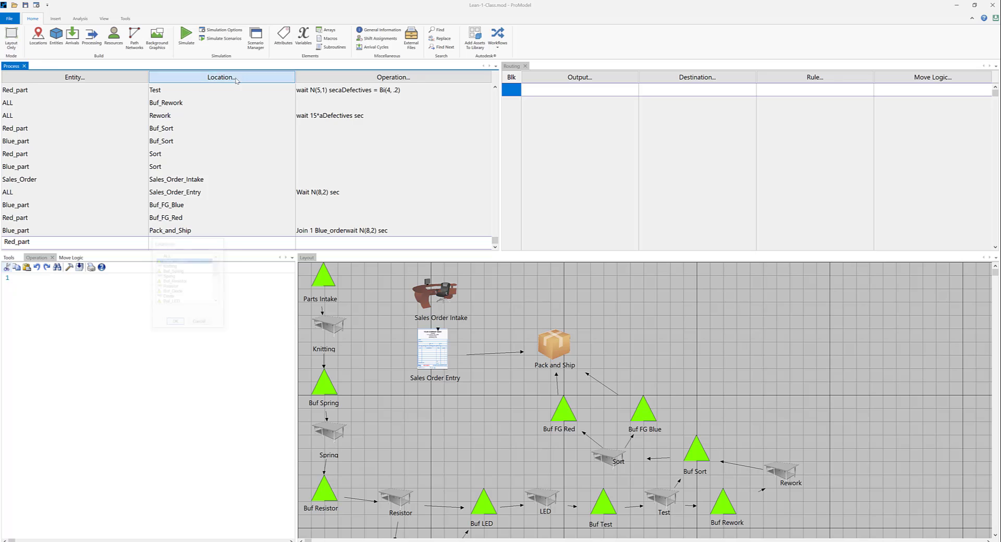
{"action": "scroll", "coordinate": [182, 292], "scroll_direction": "down", "scroll_amount": 3}
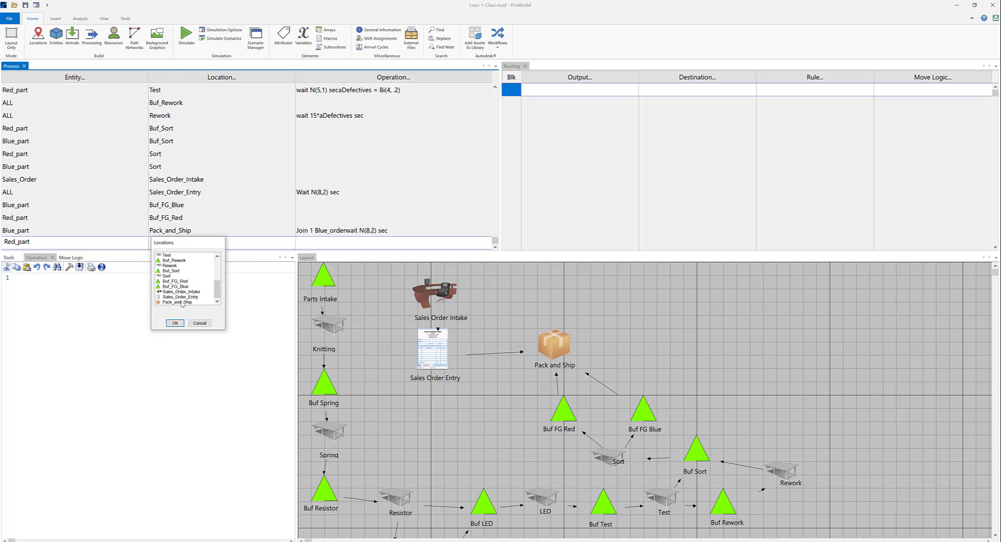
{"action": "left_click", "coordinate": [182, 302]}
{"action": "left_click", "coordinate": [175, 323]}
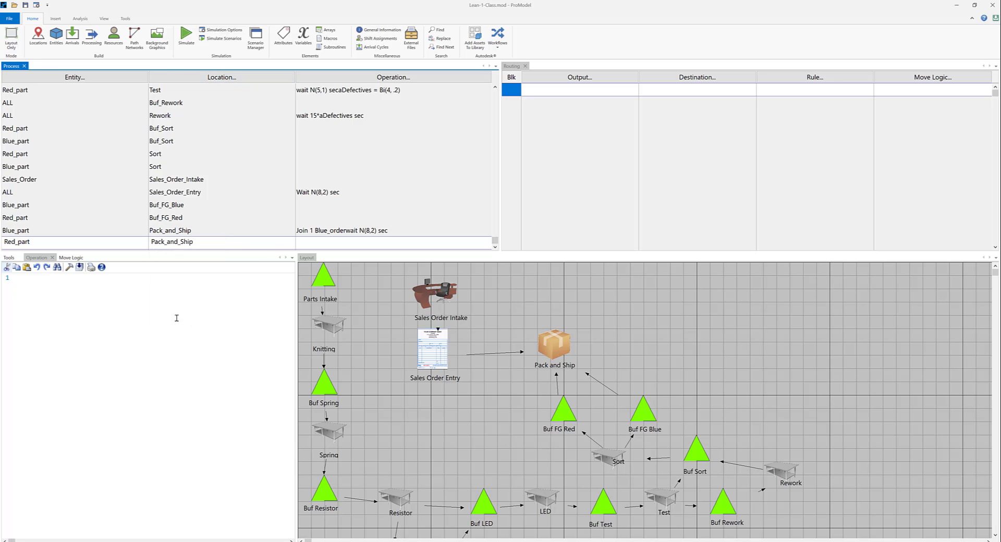
Copy the two-line operation logic of Blue_part at Pack_and_Ship into the Red_part record at Pack_and_Ship.
{"action": "left_click", "coordinate": [384, 234]}
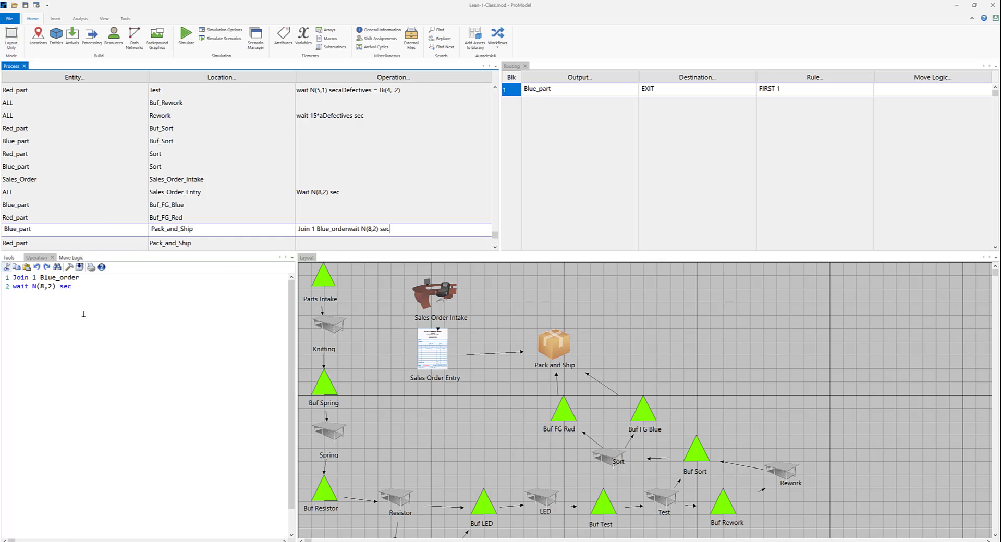
{"action": "left_click_drag", "start_coordinate": [83, 290], "coordinate": [2, 270]}
{"action": "key", "text": "ctrl+c"}
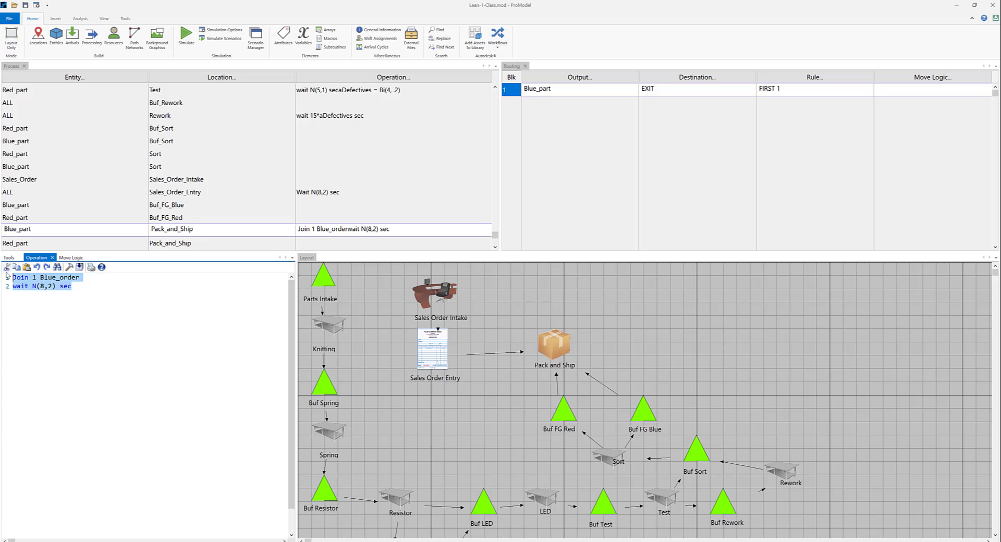
{"action": "left_click", "coordinate": [350, 250]}
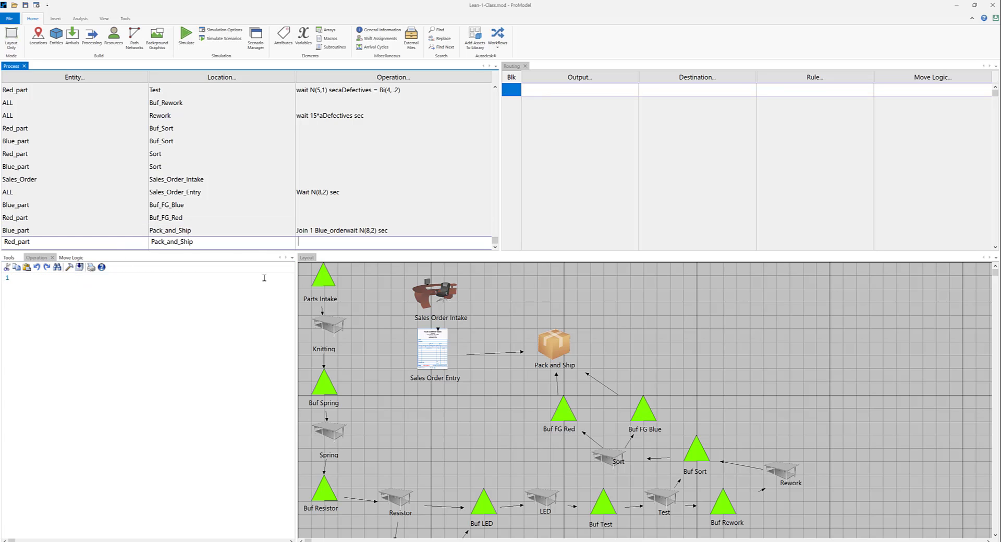
{"action": "left_click", "coordinate": [207, 280]}
{"action": "key", "text": "ctrl+v"}
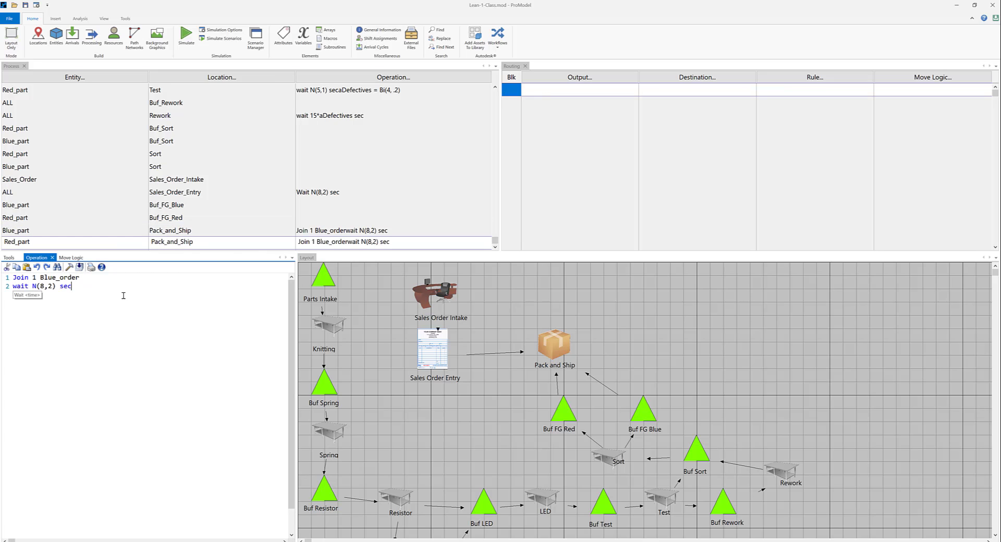
Change the join entity to Red_order in the Red_part operation logic, making its first line "Join 1 Red_order".
{"action": "left_click", "coordinate": [41, 277]}
{"action": "key", "text": "shift+End"}
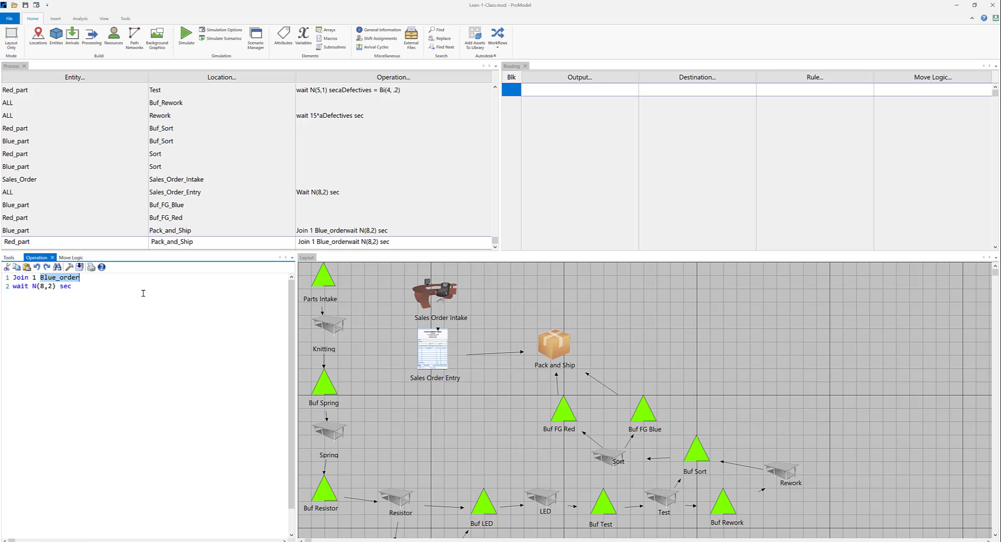
{"action": "type", "text": "Red"}
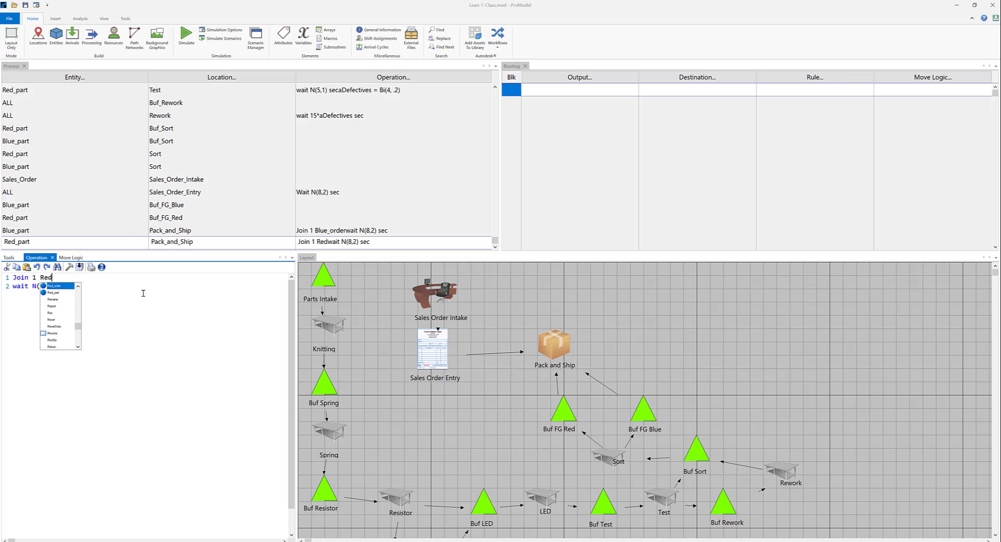
{"action": "type", "text": "_o"}
{"action": "key", "text": "Return"}
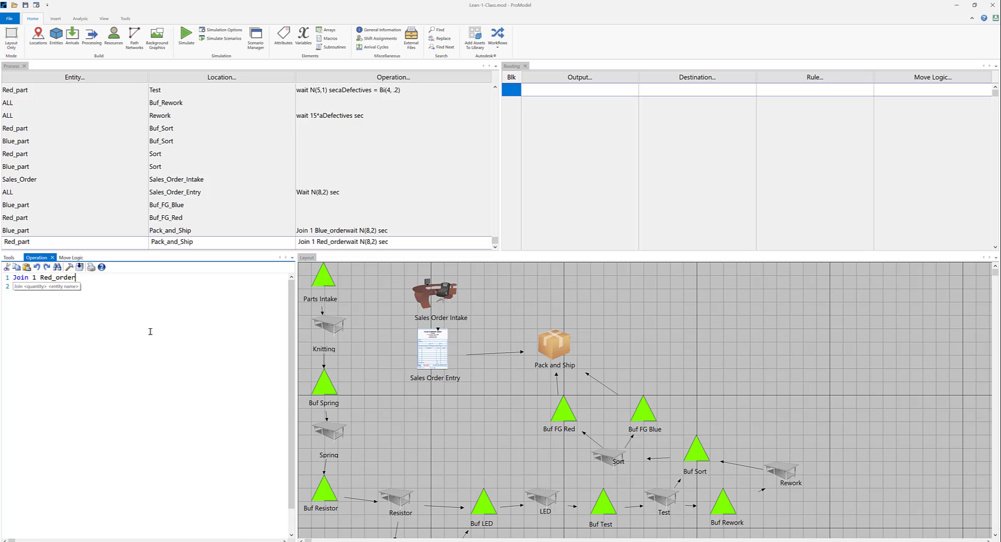
{"action": "key", "text": "Down"}
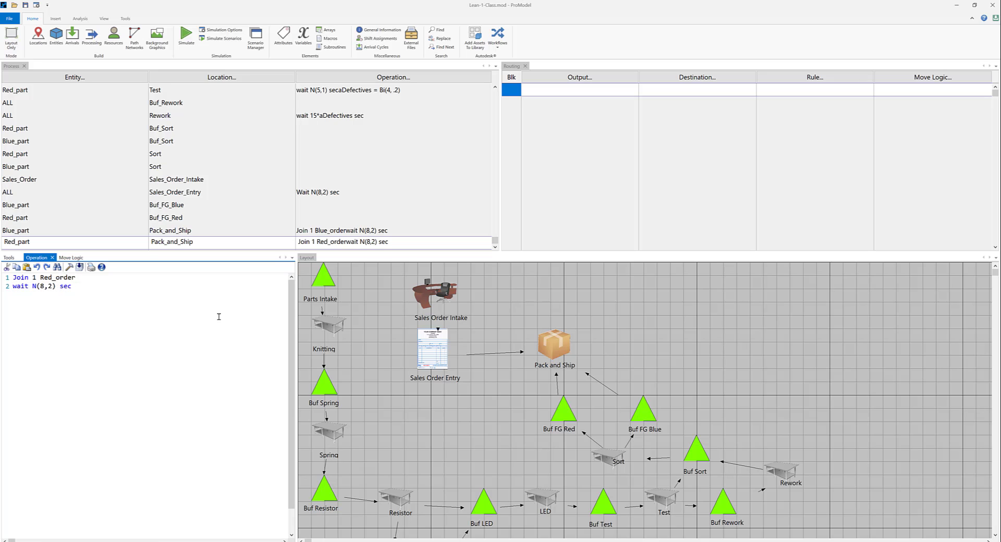
Add a routing line for the Red_part record at Pack_and_Ship that outputs Red_part to EXIT.
{"action": "left_click", "coordinate": [578, 82]}
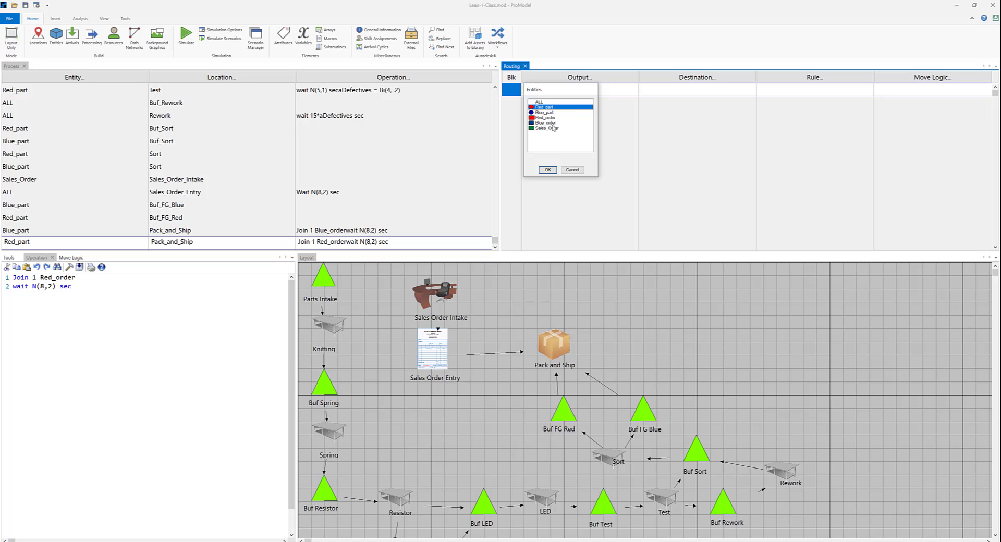
{"action": "left_click", "coordinate": [548, 170]}
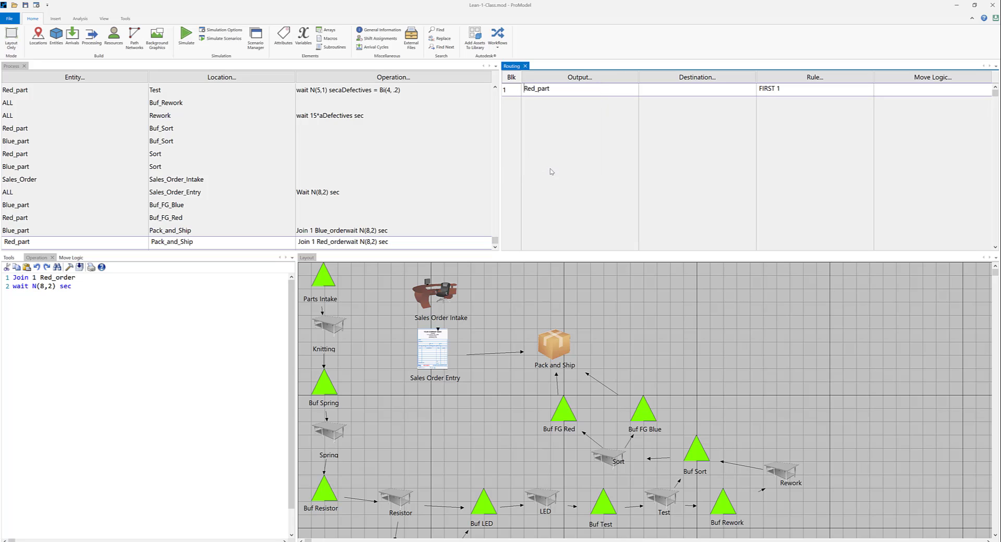
{"action": "left_click", "coordinate": [709, 82]}
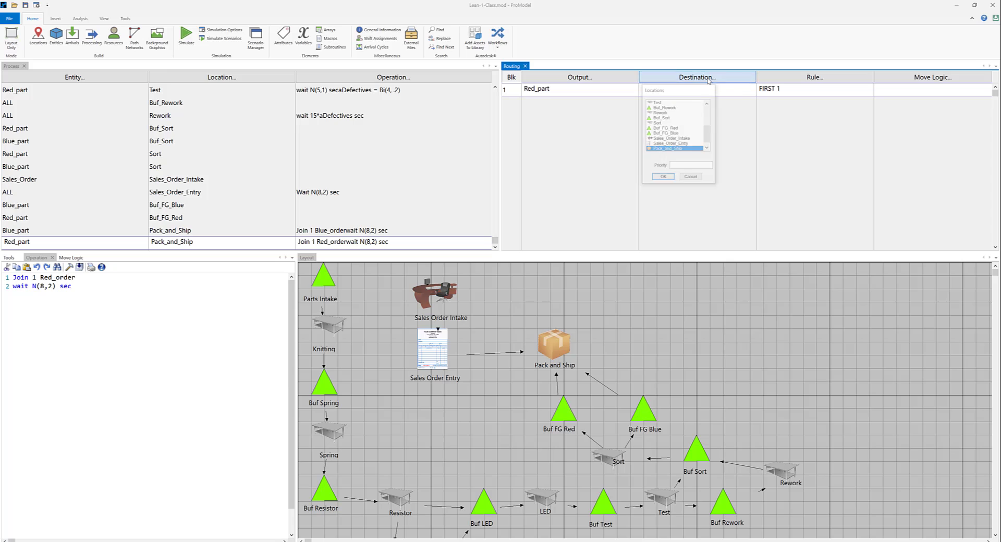
{"action": "left_click", "coordinate": [665, 149]}
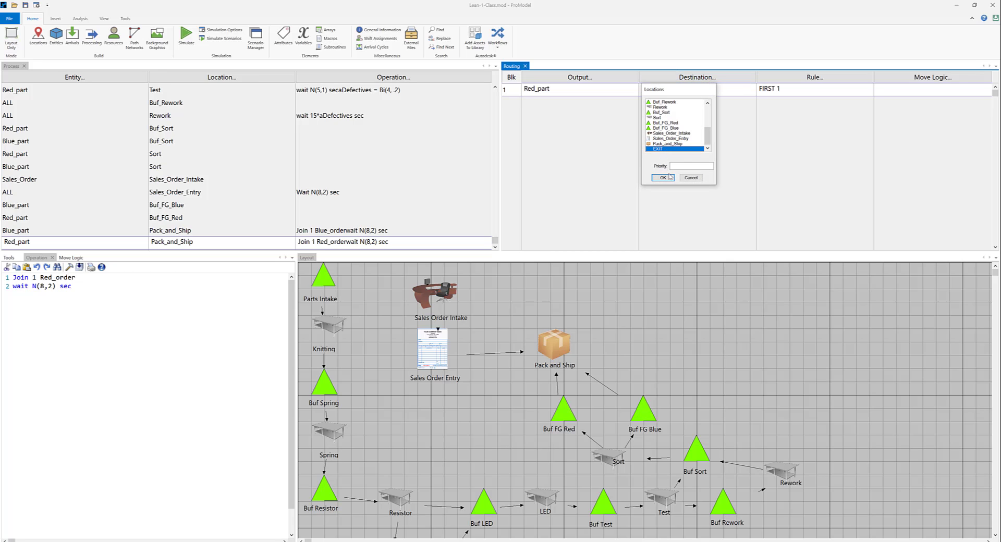
{"action": "left_click", "coordinate": [663, 178]}
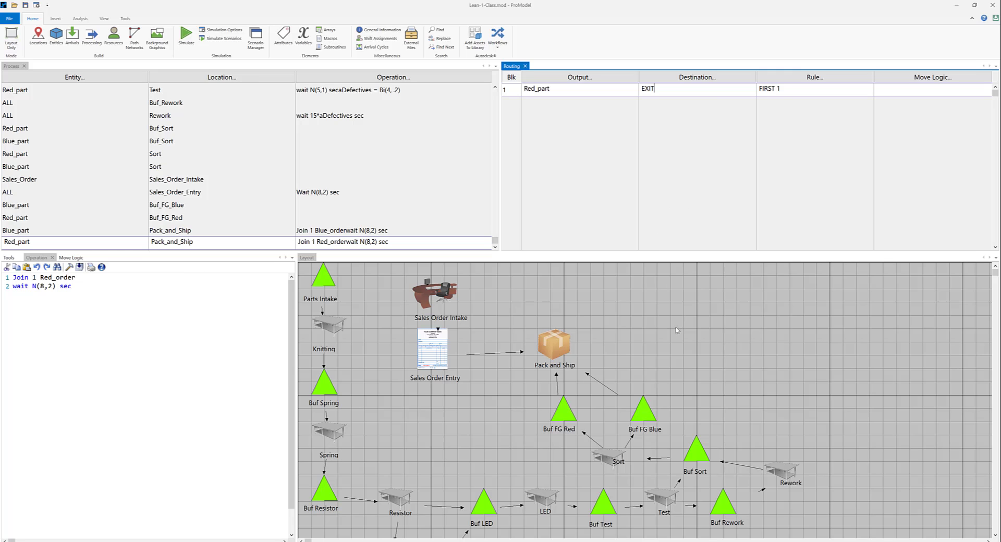
Set the simulation options to a warmup period of 1 hour and a run time of 8 hours, keeping animation enabled.
{"action": "scroll", "coordinate": [417, 105], "scroll_direction": "up", "scroll_amount": 4}
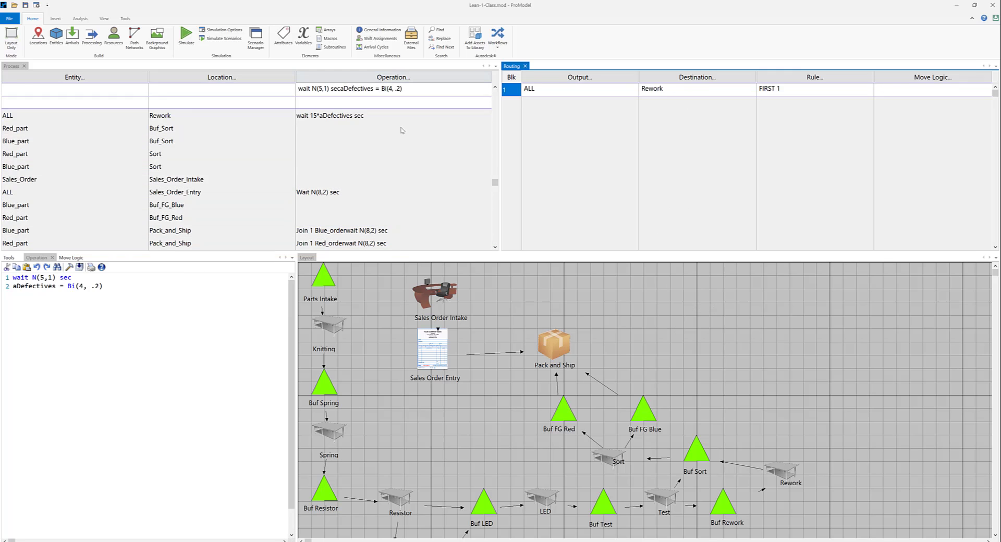
{"action": "scroll", "coordinate": [418, 106], "scroll_direction": "down", "scroll_amount": 4}
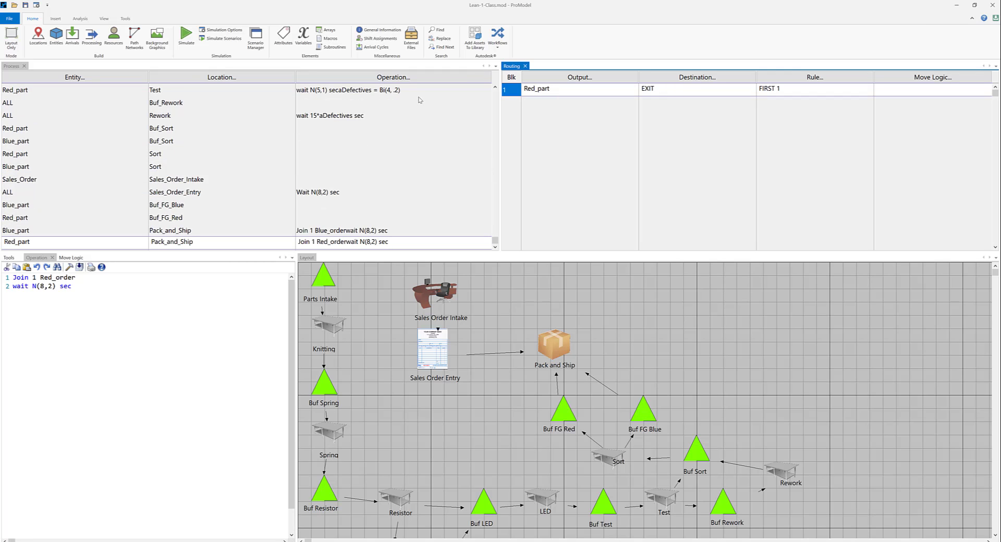
{"action": "left_click", "coordinate": [222, 30]}
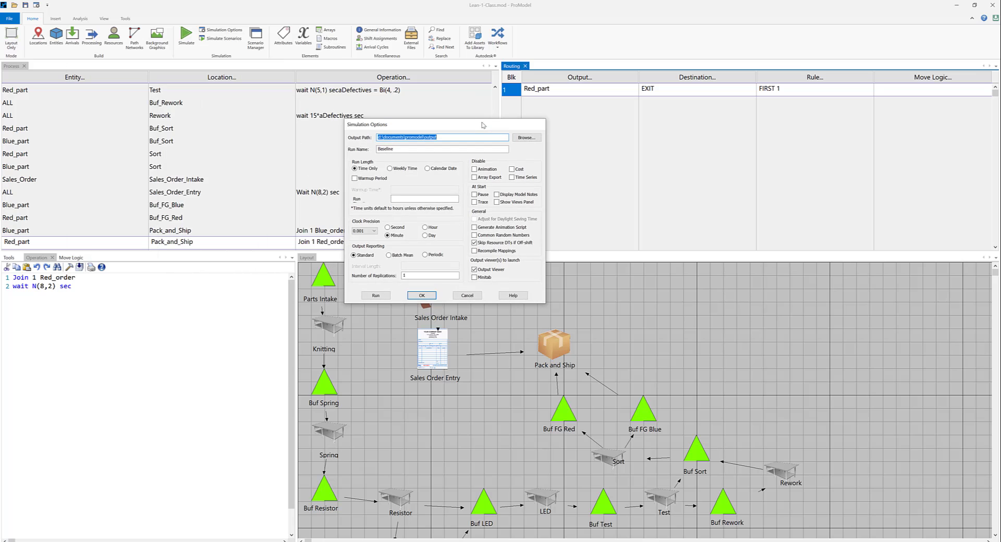
{"action": "left_click", "coordinate": [356, 178]}
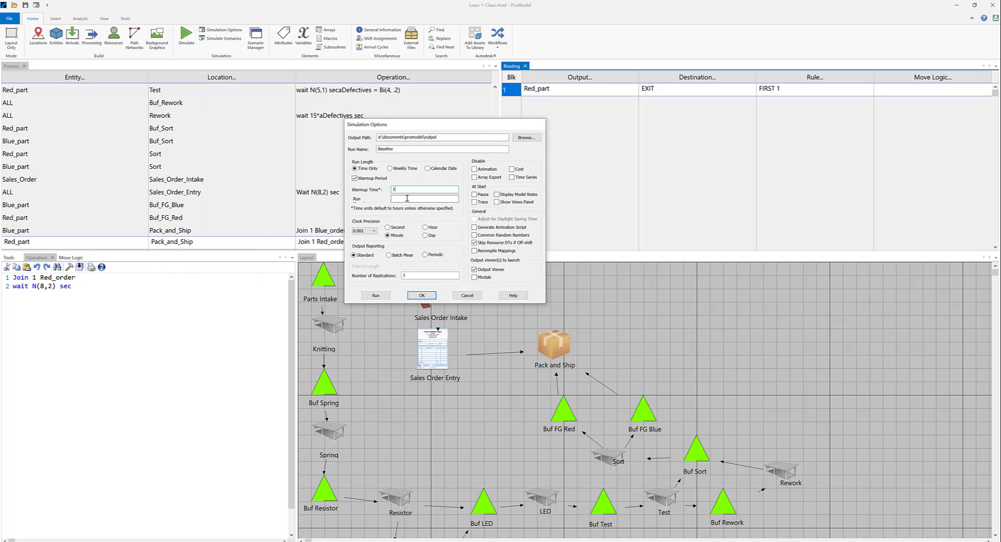
{"action": "left_click", "coordinate": [407, 199]}
{"action": "type", "text": "8"}
{"action": "left_click", "coordinate": [475, 169]}
{"action": "left_click", "coordinate": [475, 169]}
Run the simulation with animation turned off during the run, and open the results in the Output Viewer.
{"action": "left_click", "coordinate": [376, 295]}
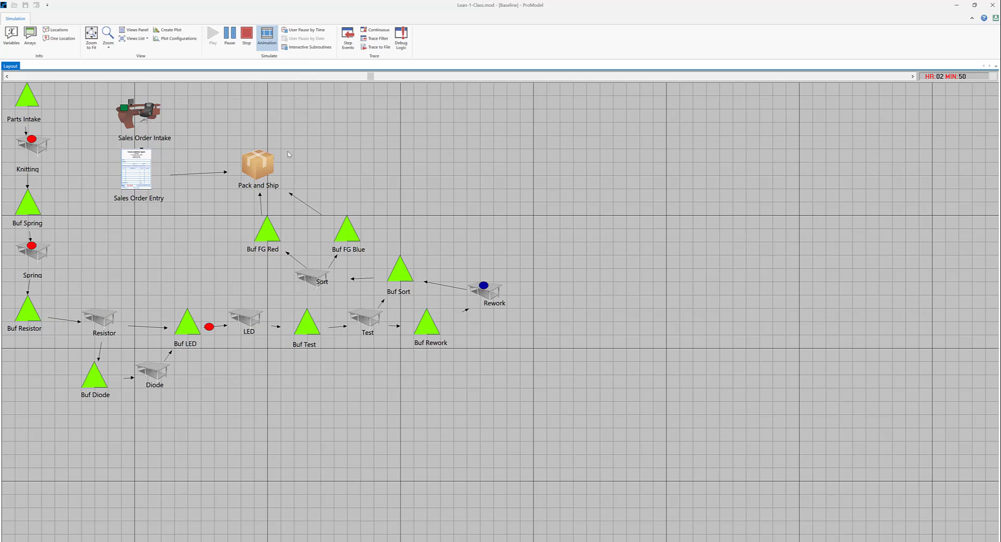
{"action": "left_click", "coordinate": [266, 37]}
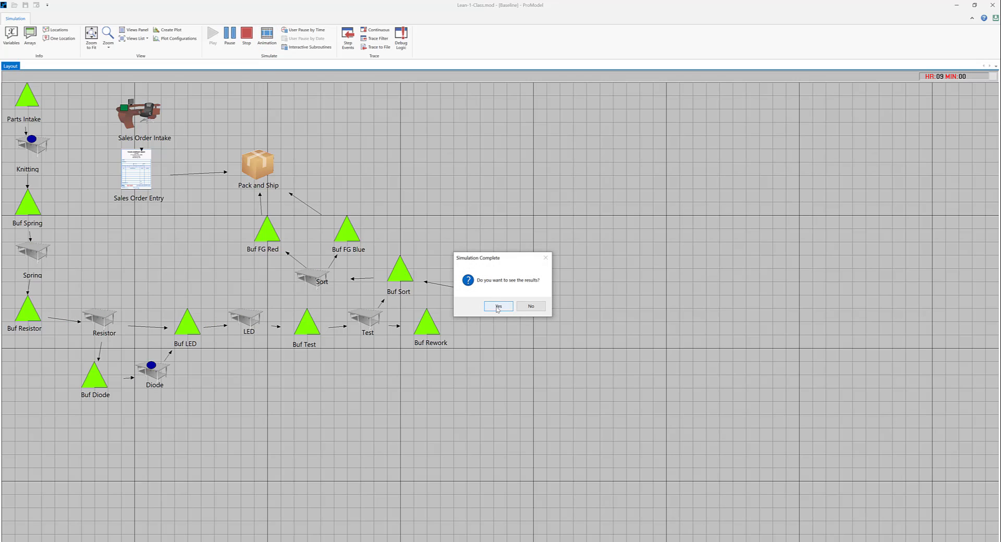
{"action": "left_click", "coordinate": [497, 306]}
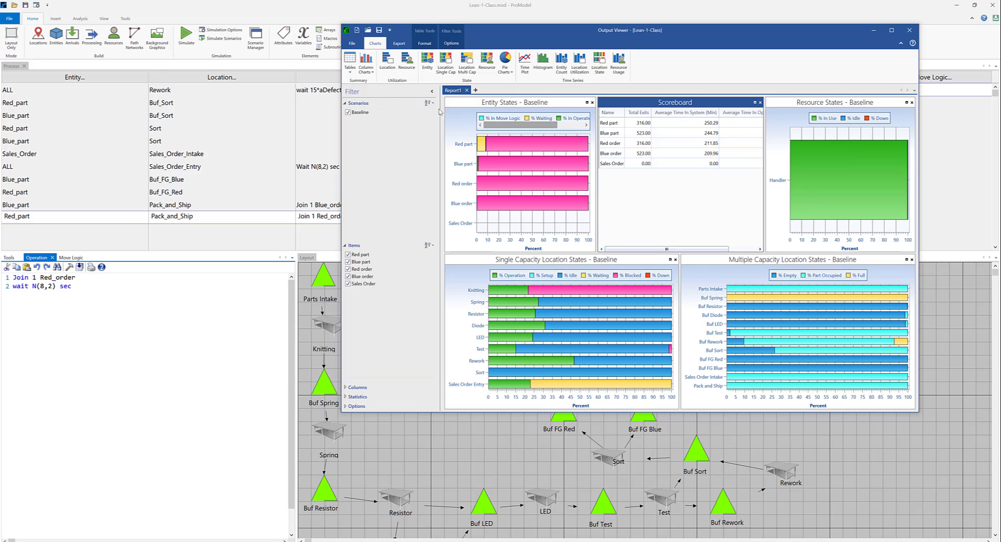
Examine the Entity Summary and Location Summary tables of the Baseline run, returning to the entity summary.
{"action": "left_click", "coordinate": [349, 73]}
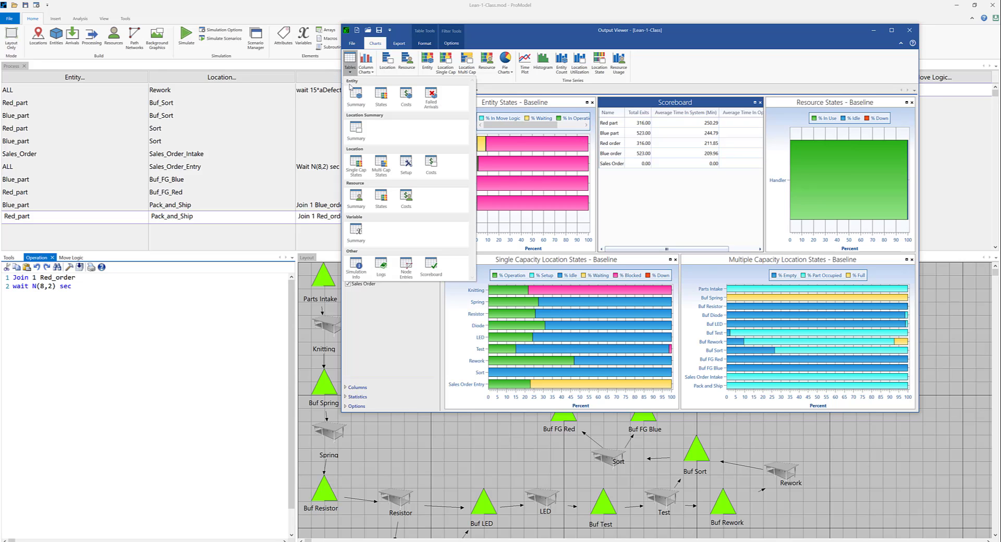
{"action": "left_click", "coordinate": [356, 97]}
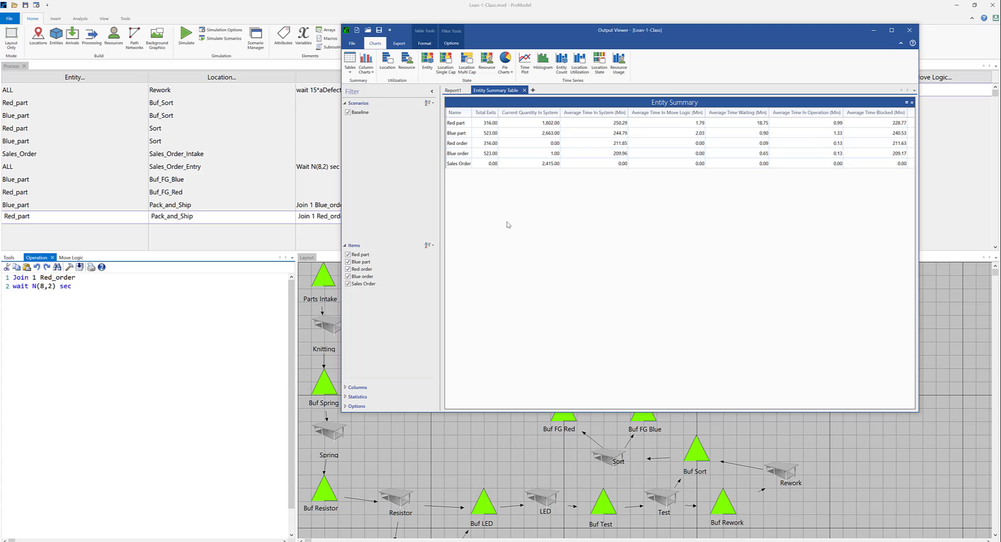
{"action": "left_click", "coordinate": [349, 72]}
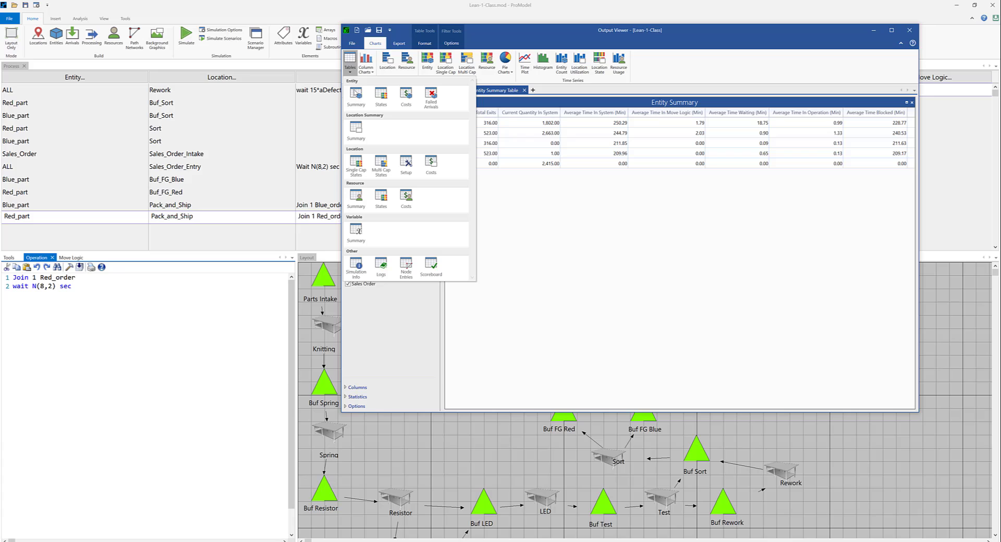
{"action": "left_click", "coordinate": [357, 130]}
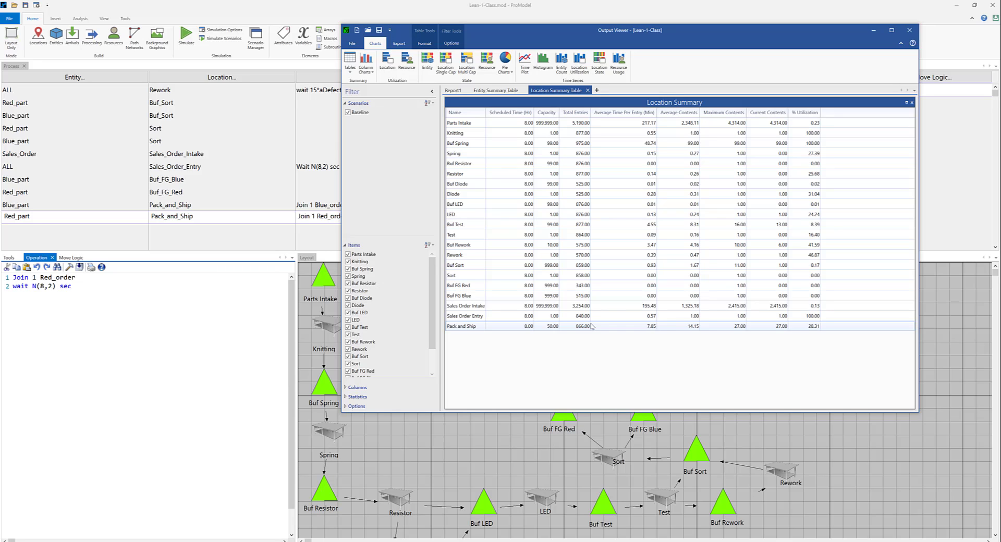
{"action": "left_click", "coordinate": [351, 73]}
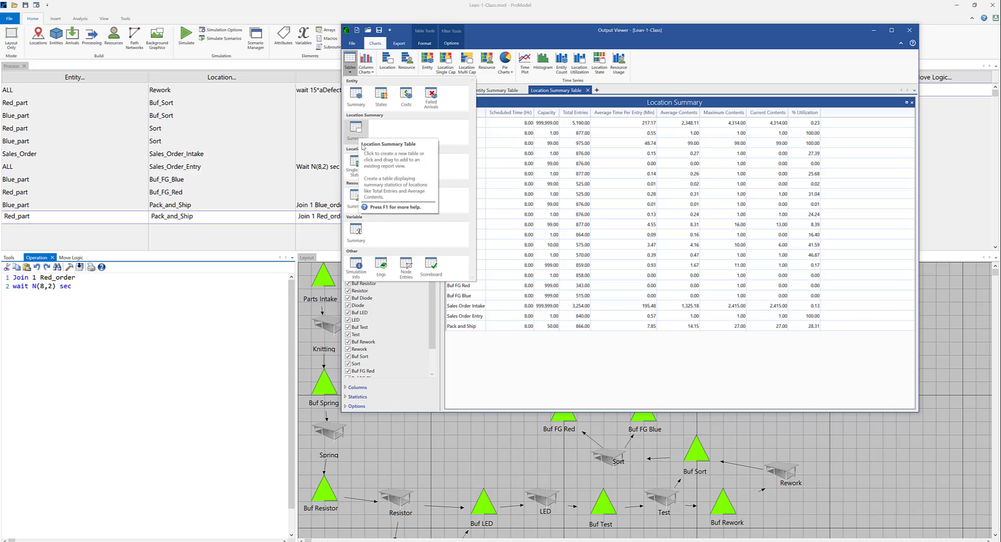
{"action": "left_click", "coordinate": [367, 100]}
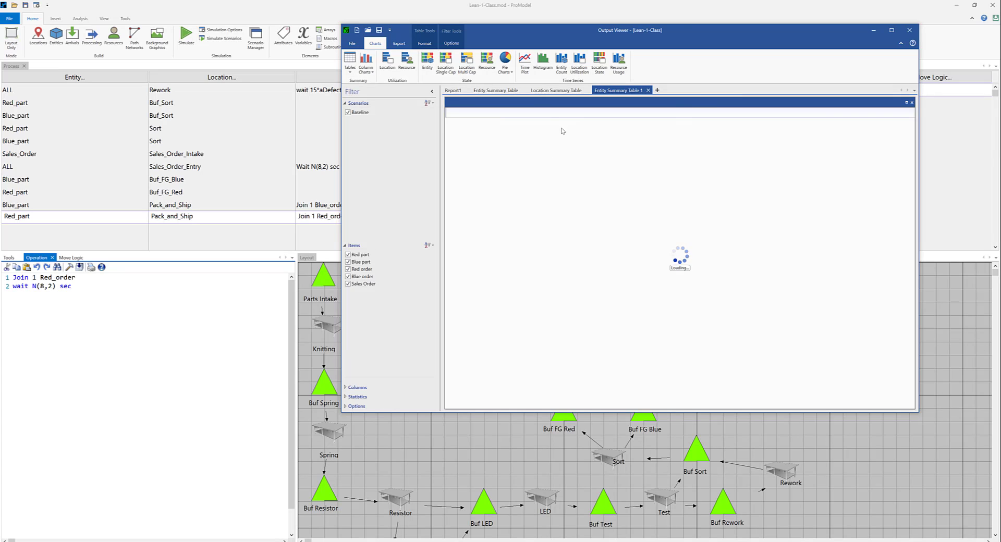
Examine the Failed Arrivals table and the Resource Summary table of the Baseline run.
{"action": "left_click", "coordinate": [350, 68]}
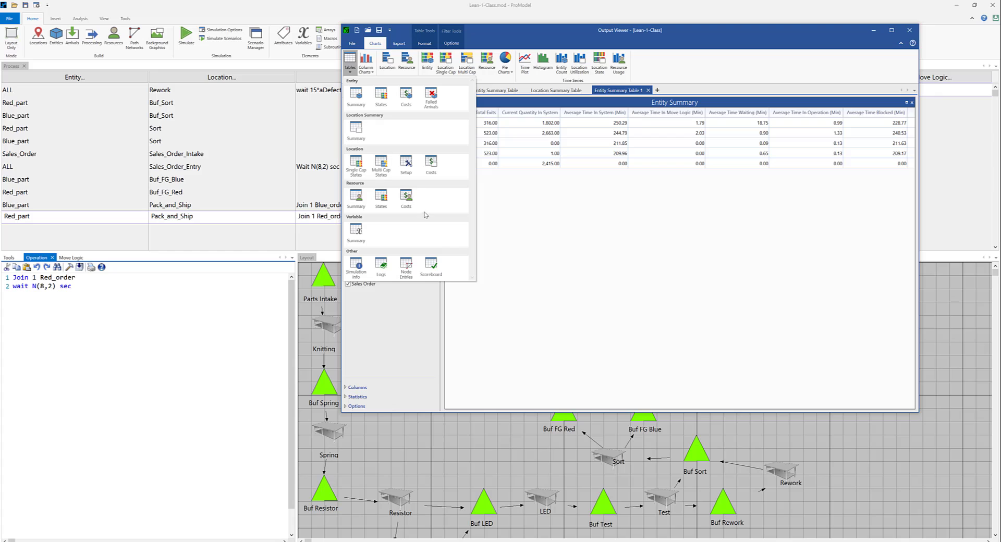
{"action": "left_click", "coordinate": [431, 98]}
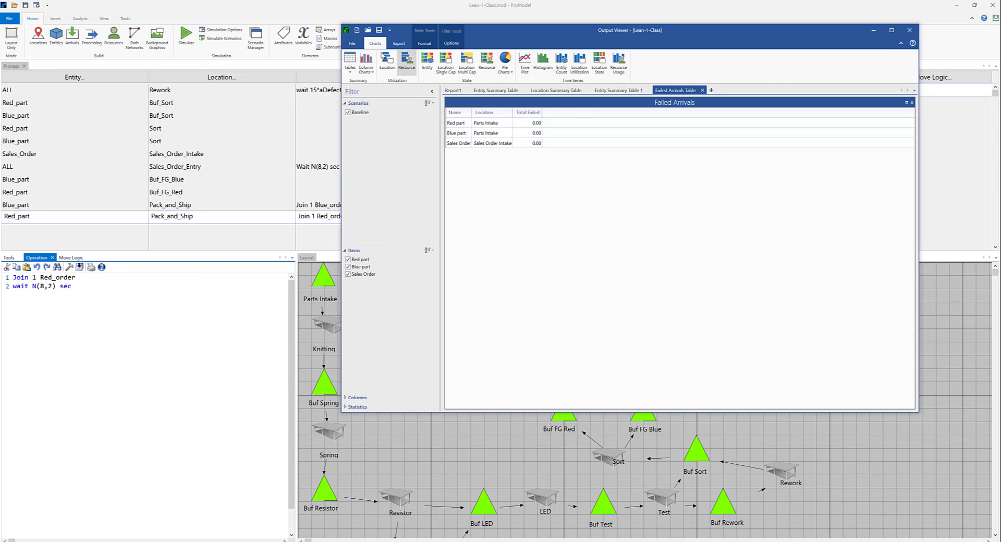
{"action": "left_click", "coordinate": [350, 72]}
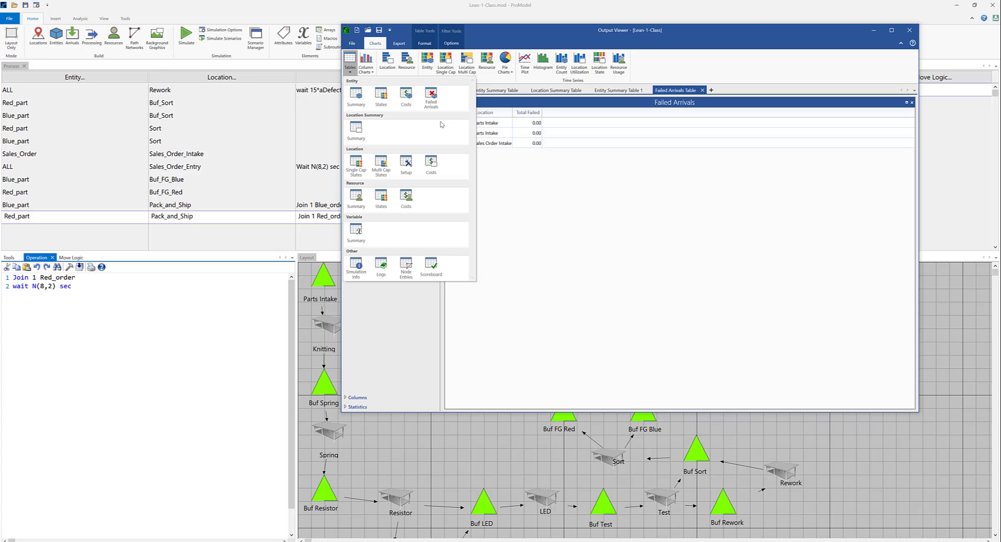
{"action": "left_click", "coordinate": [354, 198]}
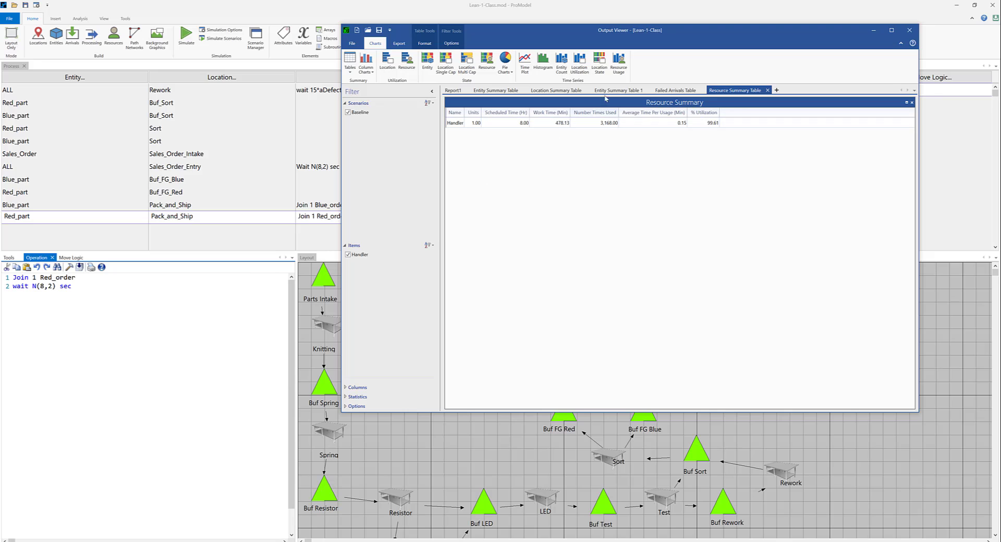